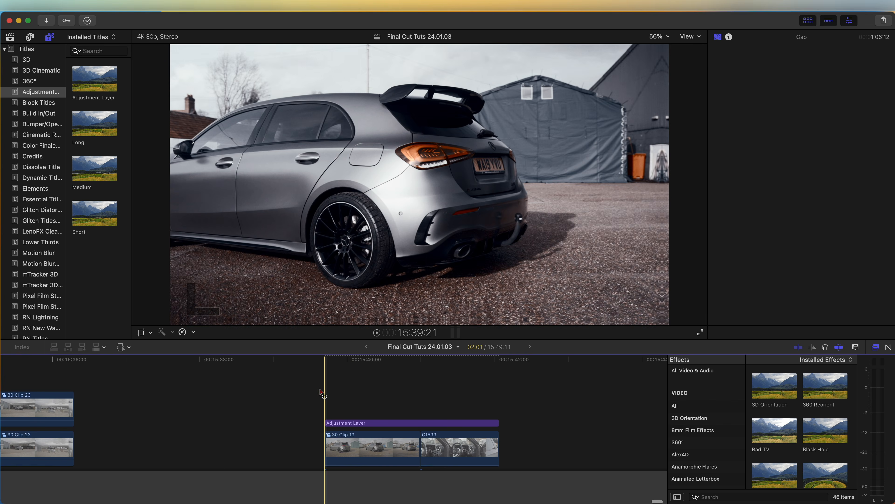
Place a copy of the C1599 clip directly above the original, keeping both aligned in time.
{"action": "key", "text": "space"}
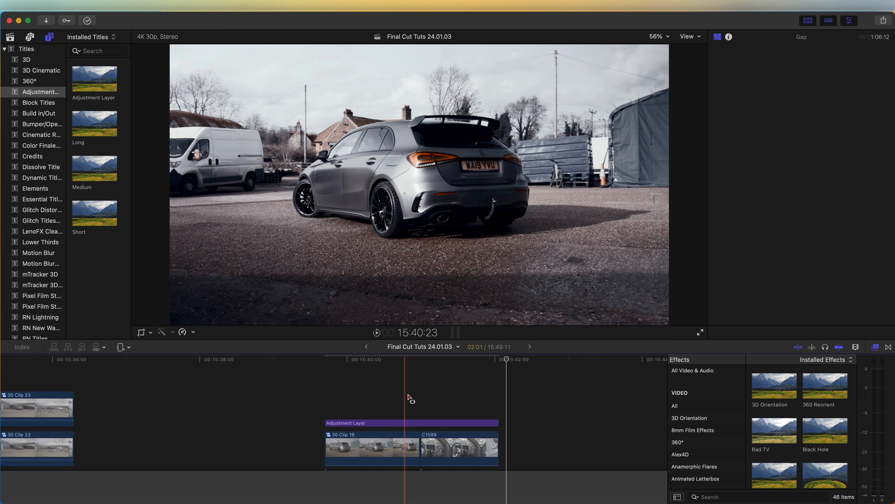
{"action": "key", "text": "a"}
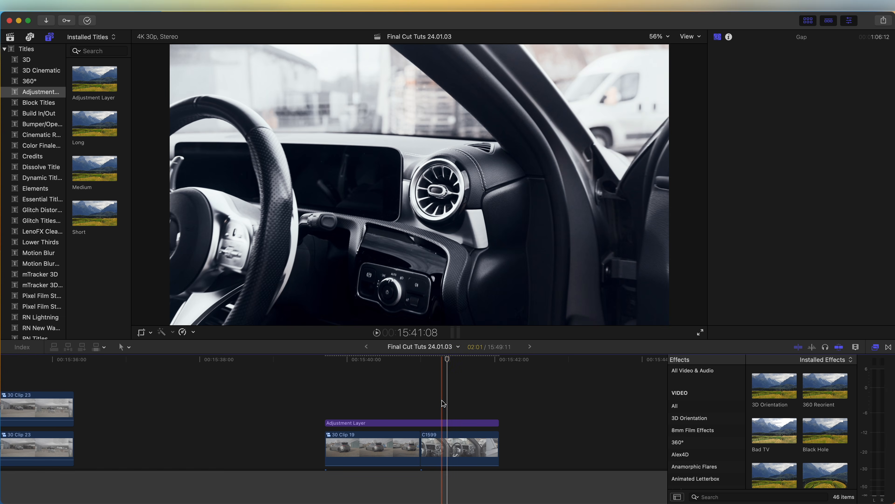
{"action": "key", "text": "super+equal"}
{"action": "left_click", "coordinate": [409, 441]}
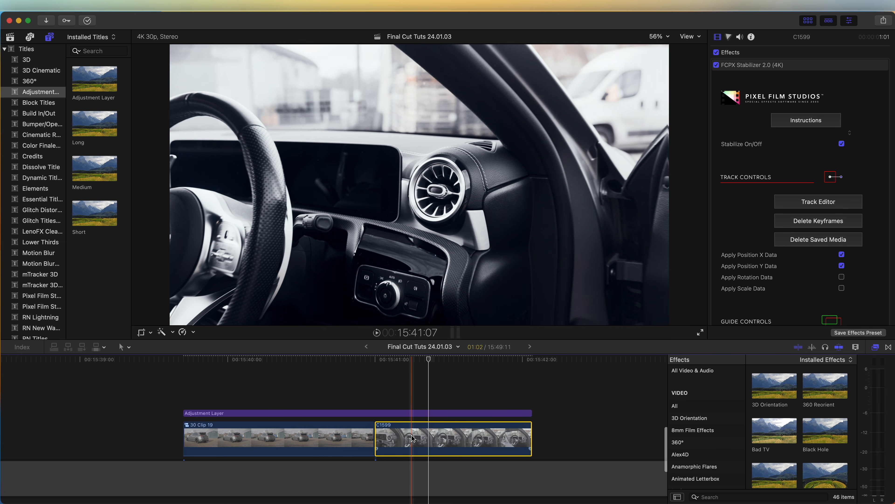
{"action": "left_click_drag", "start_coordinate": [414, 439], "coordinate": [405, 394]}
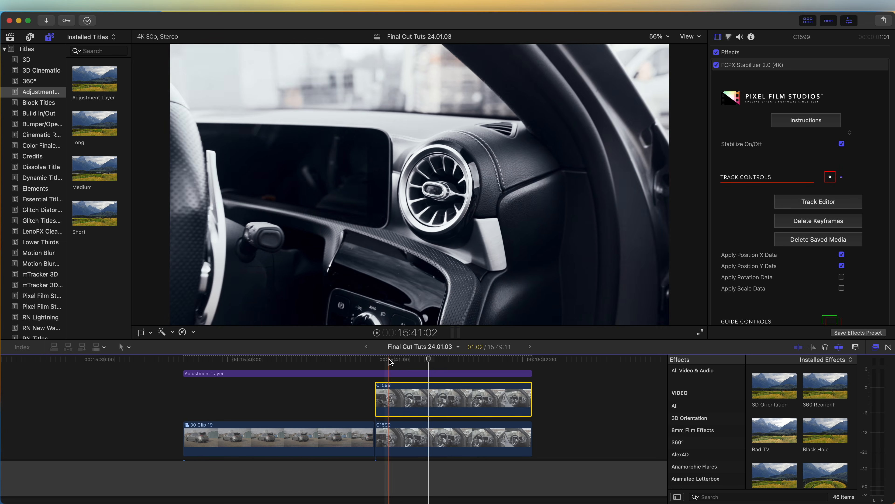
Hold the first frame of the upper C1599 copy and reposition and trim it so the freeze ends at the cut after 30 Clip 19.
{"action": "left_click", "coordinate": [374, 360]}
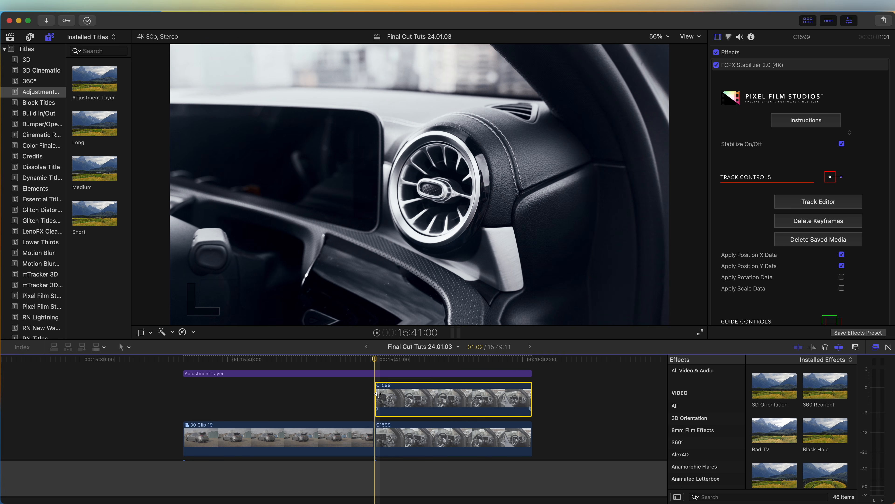
{"action": "key", "text": "shift+h"}
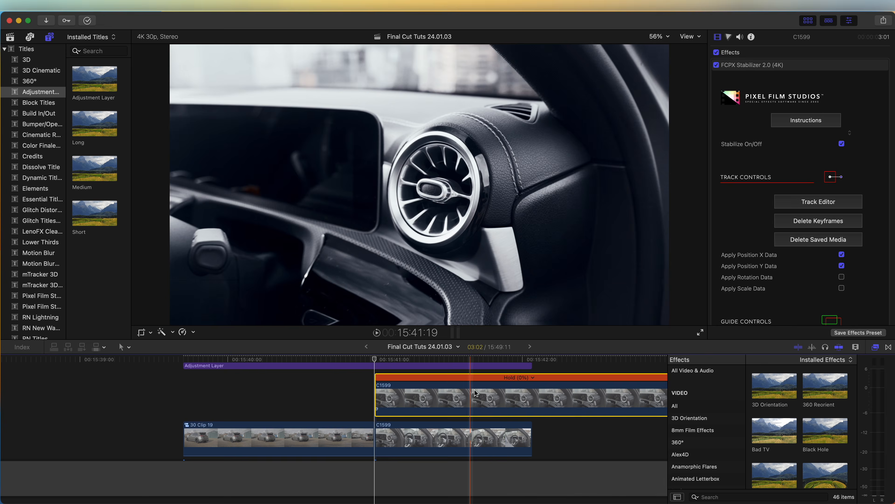
{"action": "left_click_drag", "start_coordinate": [482, 396], "coordinate": [377, 394]}
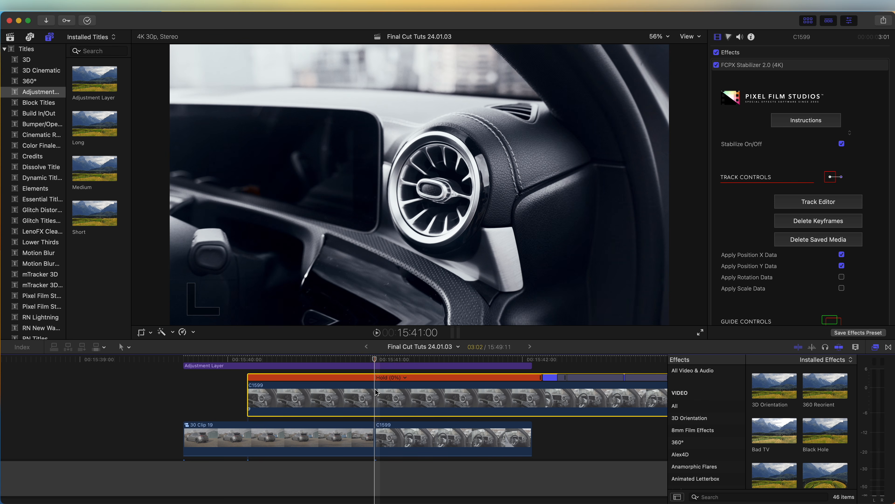
{"action": "key", "text": "alt+]"}
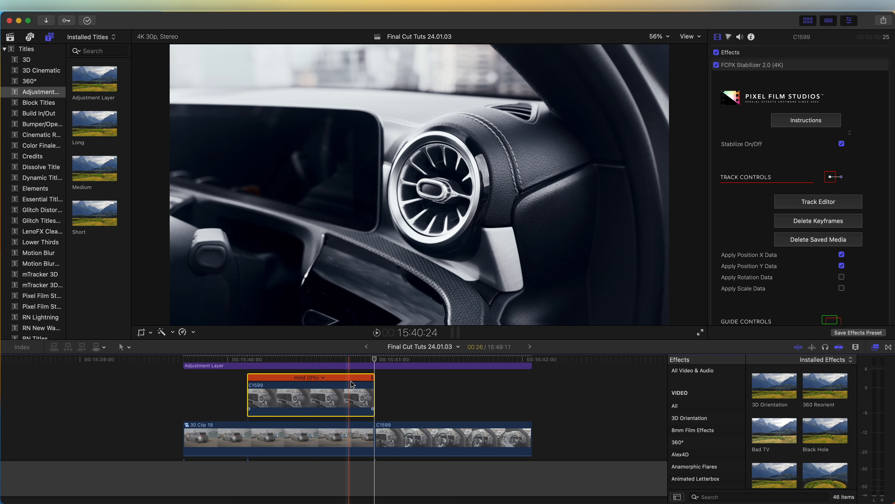
Apply the Draw Mask effect from Masks and Keying to the held C1599 clip.
{"action": "left_click", "coordinate": [330, 382]}
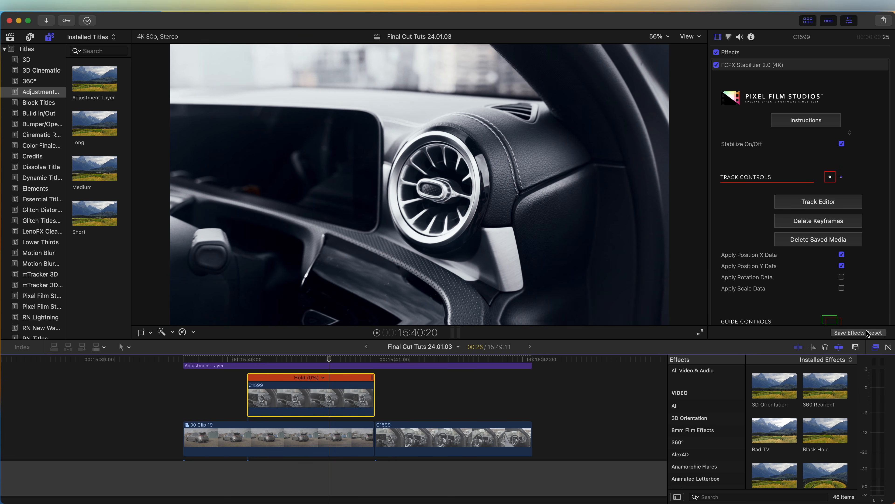
{"action": "scroll", "coordinate": [718, 402], "scroll_direction": "down", "scroll_amount": 10}
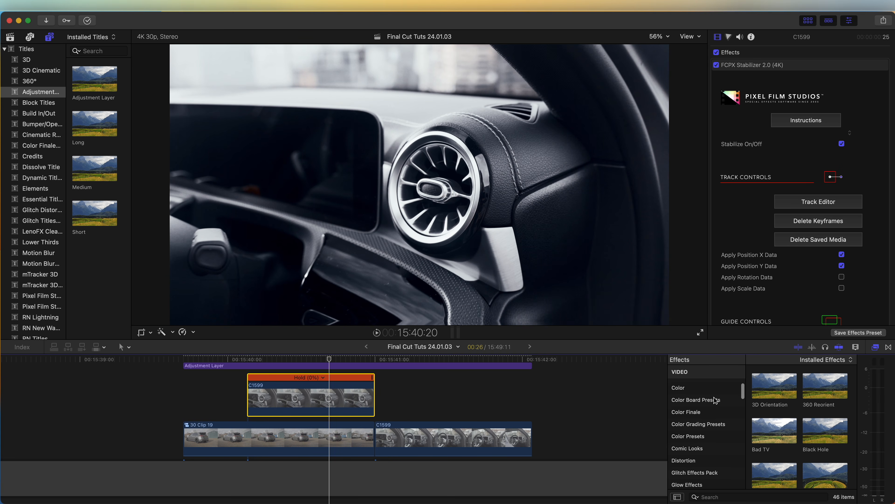
{"action": "scroll", "coordinate": [700, 419], "scroll_direction": "down", "scroll_amount": 5}
{"action": "left_click", "coordinate": [697, 457]}
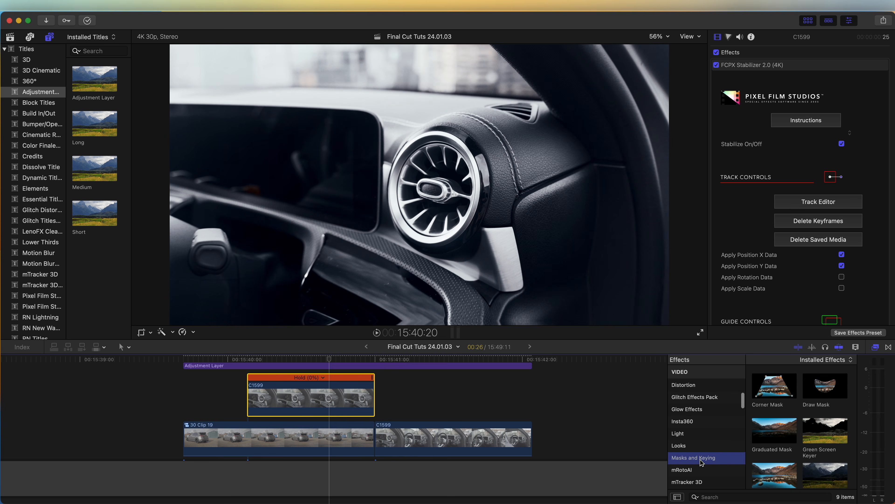
{"action": "scroll", "coordinate": [701, 462], "scroll_direction": "down", "scroll_amount": 1}
{"action": "mouse_move", "coordinate": [828, 394]}
{"action": "left_mouse_down"}
{"action": "mouse_move", "coordinate": [770, 374]}
{"action": "mouse_move", "coordinate": [373, 355]}
{"action": "mouse_move", "coordinate": [324, 398]}
{"action": "left_mouse_up"}
Trace the dark openings between the fins in the air vent's upper half as a closed mask shape, and invert the mask.
{"action": "left_click", "coordinate": [660, 37]}
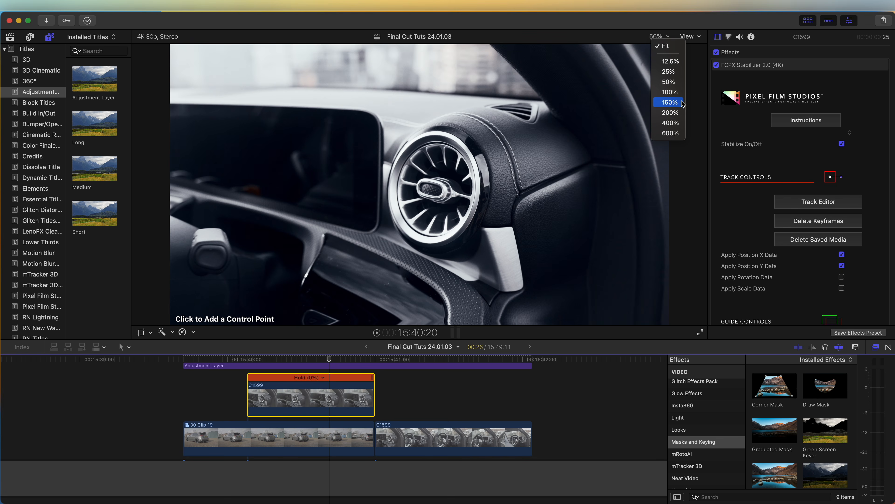
{"action": "left_click", "coordinate": [669, 111]}
{"action": "left_click_drag", "start_coordinate": [688, 182], "coordinate": [688, 182]}
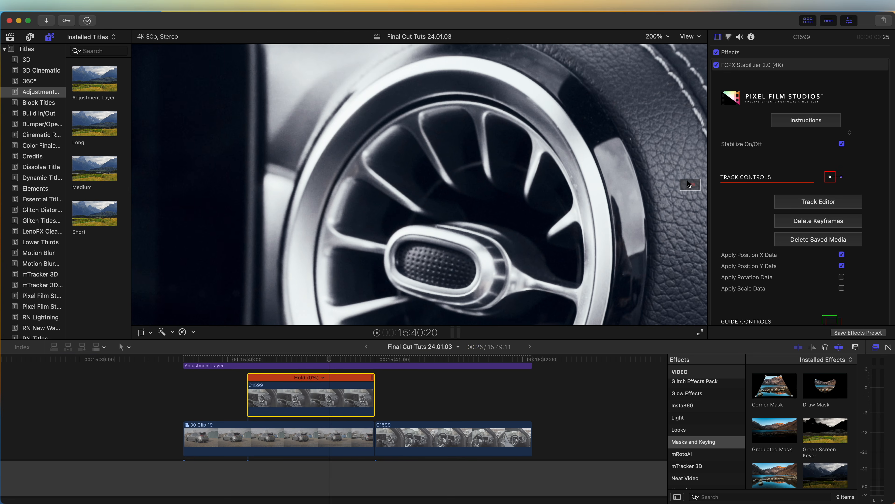
{"action": "left_click", "coordinate": [387, 244]}
{"action": "left_click", "coordinate": [338, 232]}
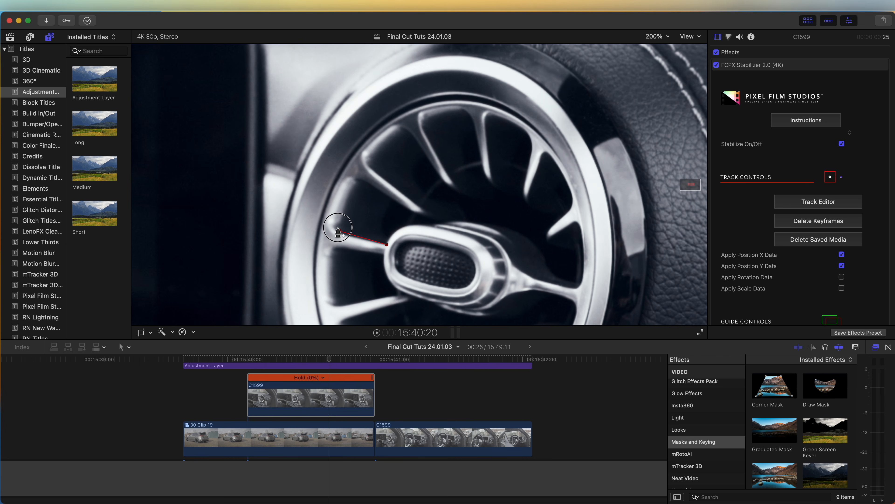
{"action": "left_click", "coordinate": [347, 204]}
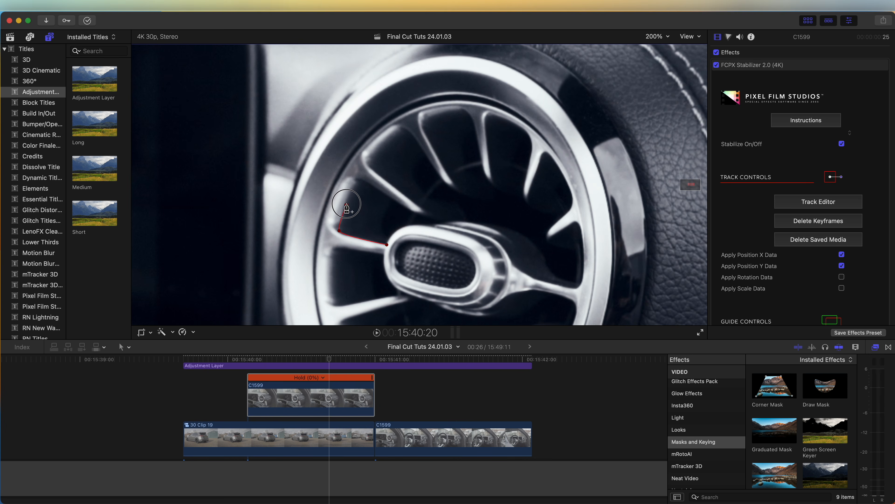
{"action": "left_click", "coordinate": [357, 181]}
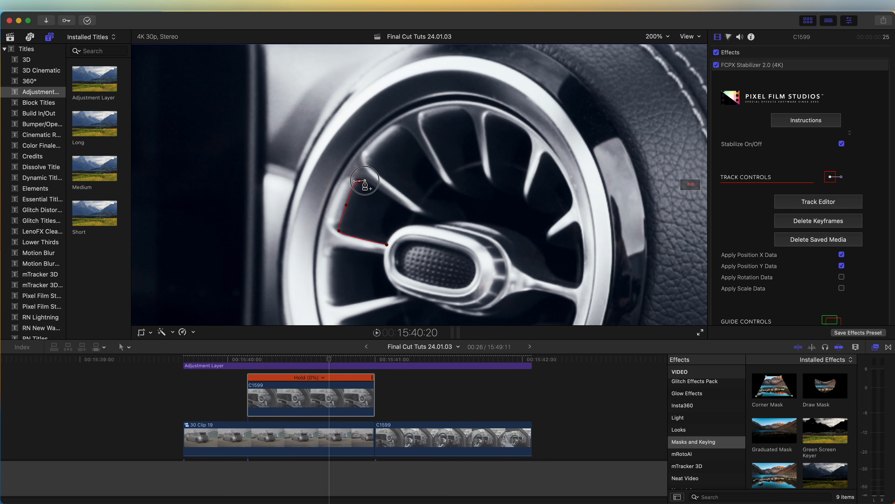
{"action": "left_click", "coordinate": [406, 207]}
{"action": "left_click", "coordinate": [419, 212]}
{"action": "left_click", "coordinate": [423, 210]}
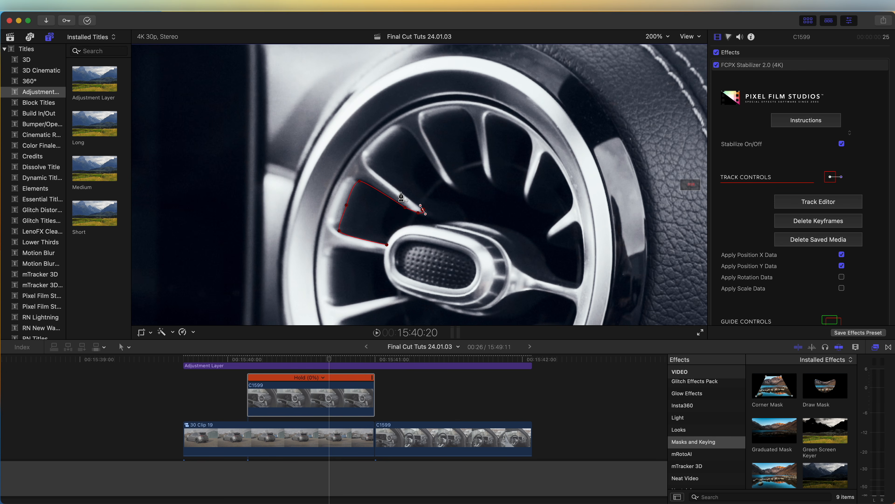
{"action": "mouse_move", "coordinate": [401, 192]}
{"action": "left_mouse_down"}
{"action": "mouse_move", "coordinate": [382, 184]}
{"action": "mouse_move", "coordinate": [380, 215]}
{"action": "mouse_move", "coordinate": [380, 170]}
{"action": "left_mouse_up"}
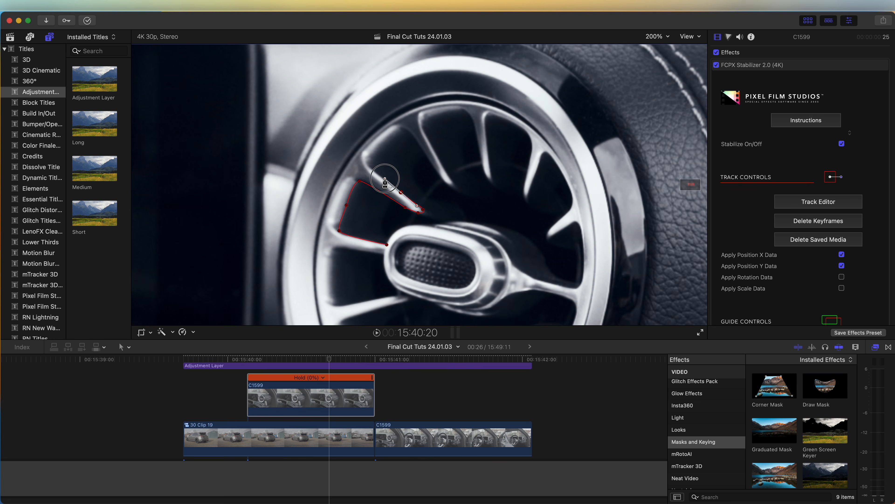
{"action": "right_click", "coordinate": [491, 178]}
{"action": "left_click", "coordinate": [503, 196]}
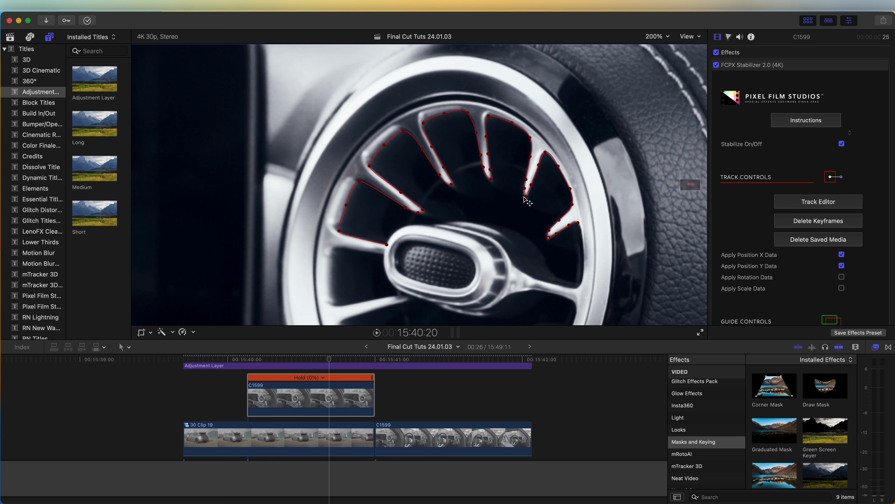
{"action": "left_click", "coordinate": [402, 128]}
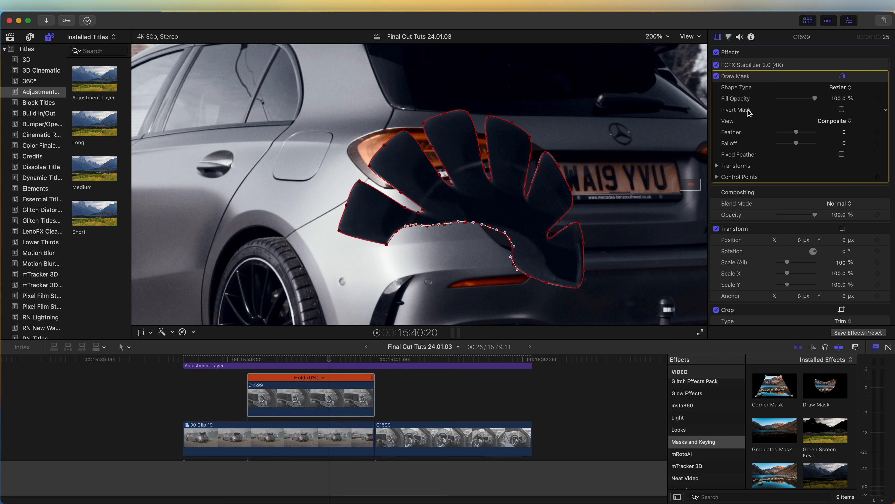
{"action": "left_click", "coordinate": [842, 110]}
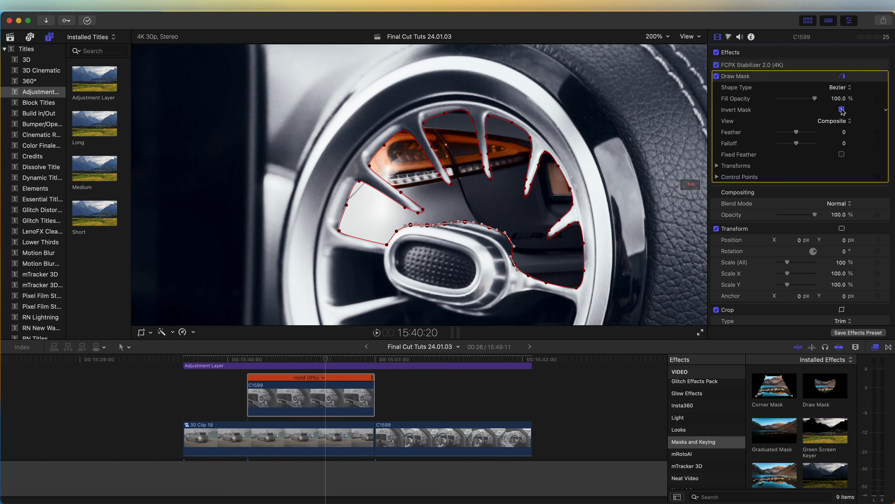
{"action": "key", "text": "shift+z"}
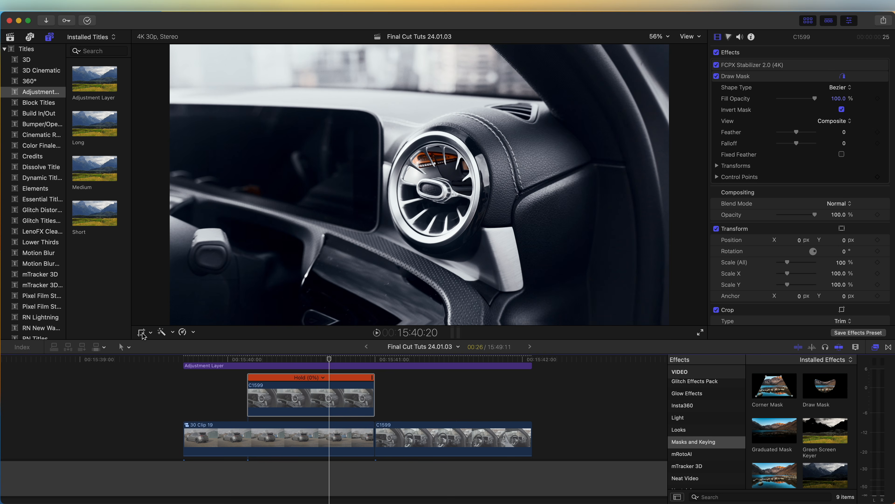
Set the held clip's crop type to Ken Burns and swap its start and end frames.
{"action": "left_click", "coordinate": [141, 332]}
{"action": "left_click", "coordinate": [150, 332]}
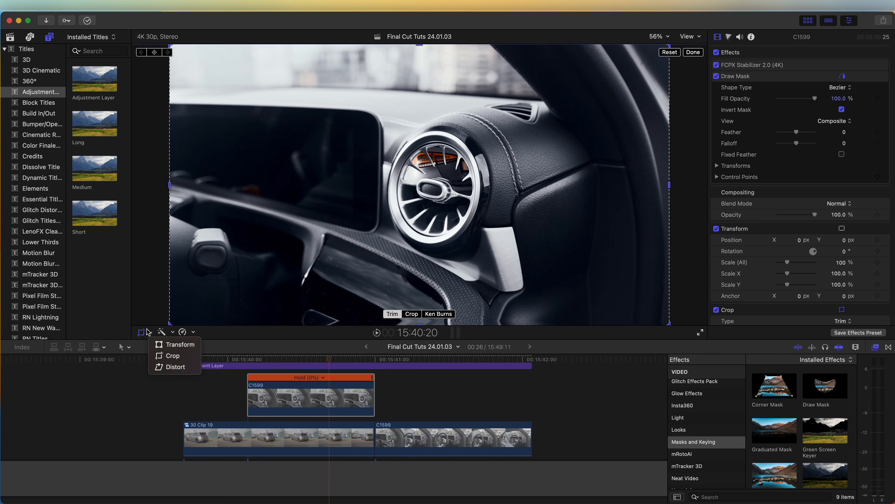
{"action": "left_click", "coordinate": [161, 355]}
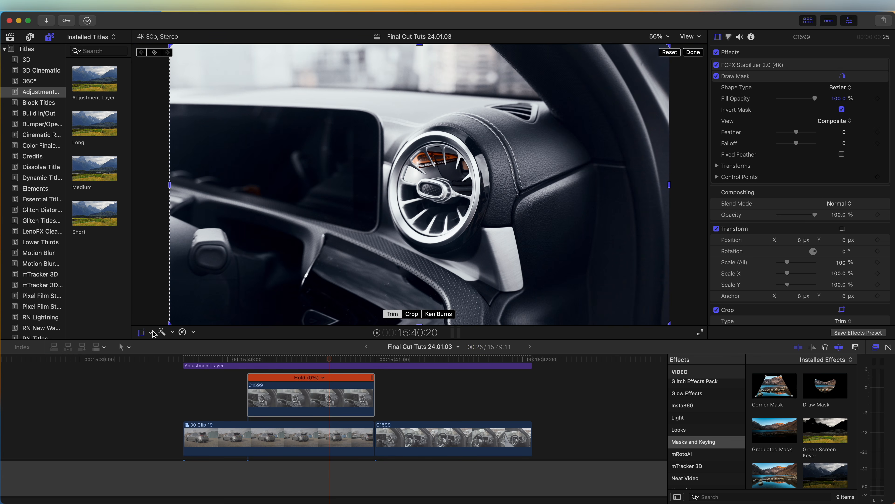
{"action": "left_click", "coordinate": [439, 313]}
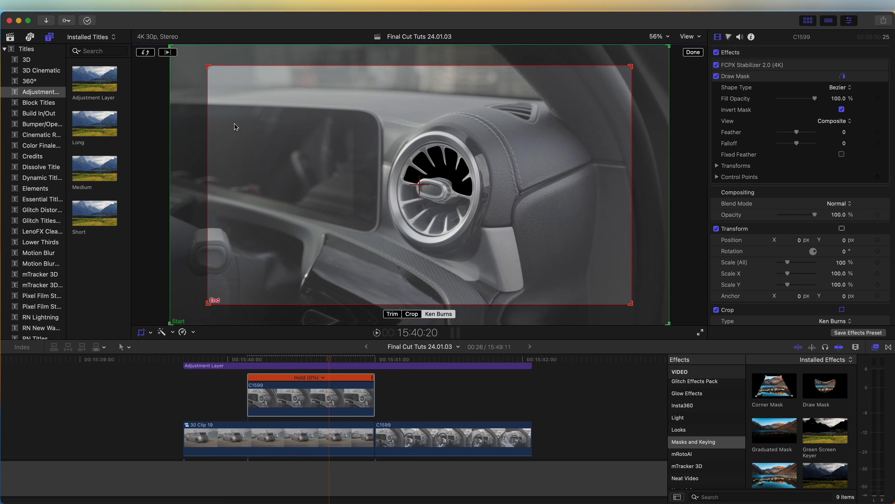
{"action": "left_click", "coordinate": [145, 52]}
{"action": "left_click", "coordinate": [147, 54]}
{"action": "left_click", "coordinate": [145, 52]}
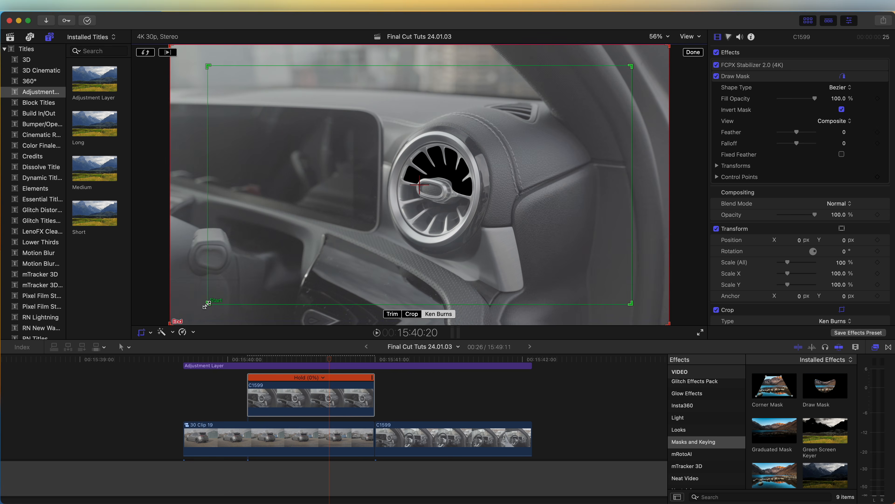
Shrink the Ken Burns start frame to a small area over the vent's masked opening and set the movement to Ease Out.
{"action": "left_click_drag", "start_coordinate": [207, 304], "coordinate": [446, 175]}
{"action": "right_click", "coordinate": [480, 175]}
{"action": "right_click", "coordinate": [468, 202]}
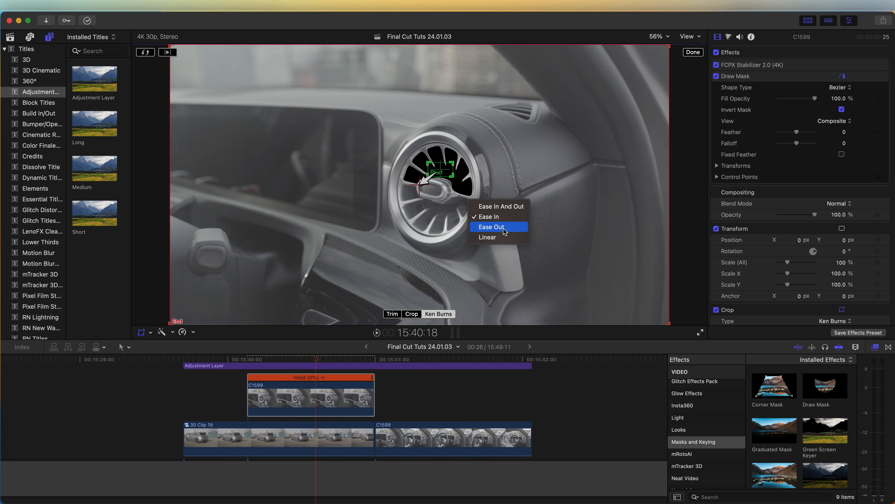
{"action": "left_click", "coordinate": [509, 228]}
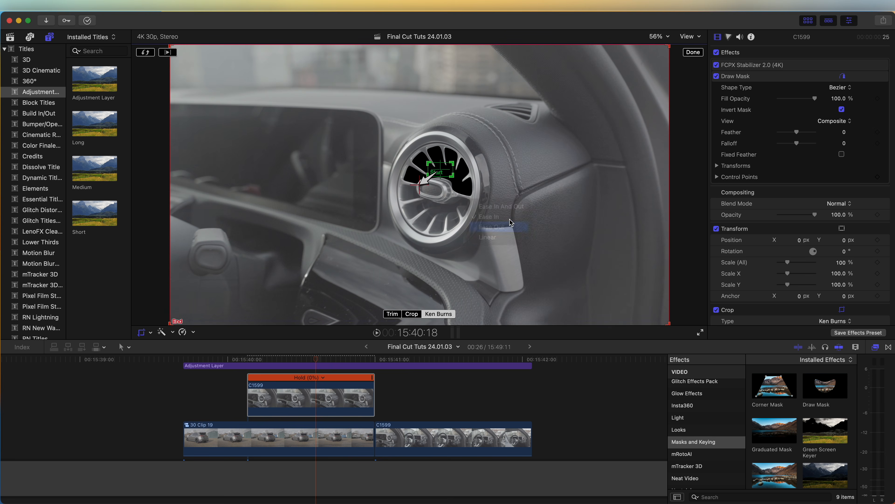
{"action": "left_click", "coordinate": [693, 53]}
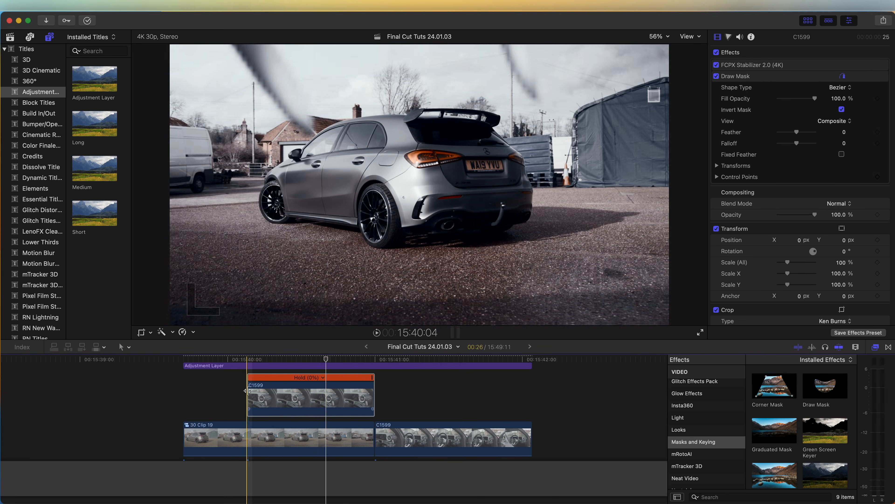
Shorten the held clip from its start to about 14 frames and play back the transition.
{"action": "left_click_drag", "start_coordinate": [249, 391], "coordinate": [339, 395]}
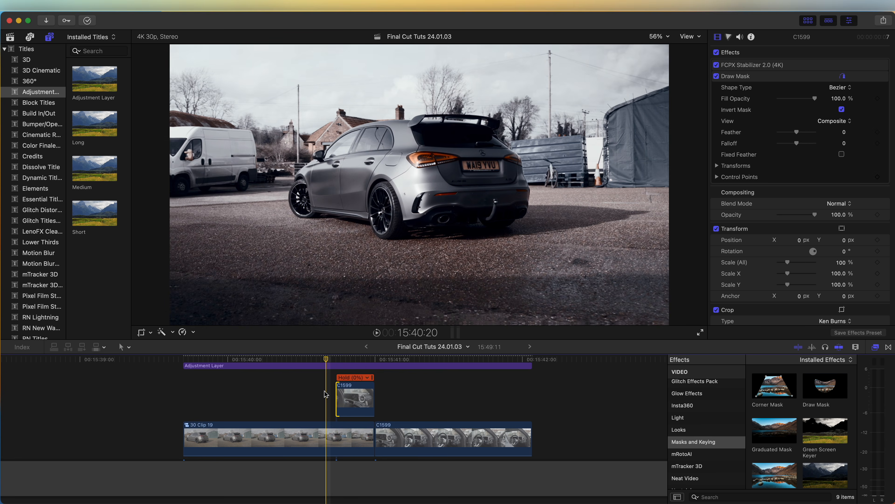
{"action": "key", "text": "space"}
{"action": "key", "text": "space"}
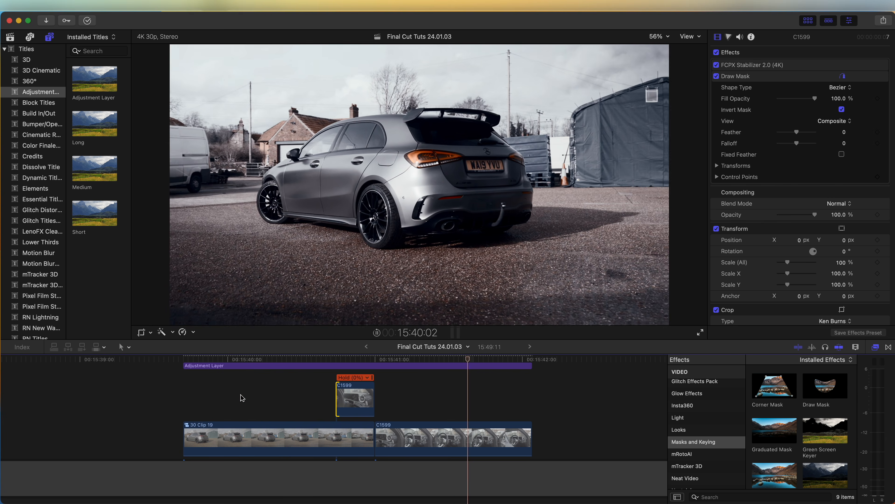
{"action": "key", "text": "space"}
{"action": "key", "text": "space"}
{"action": "key", "text": "space"}
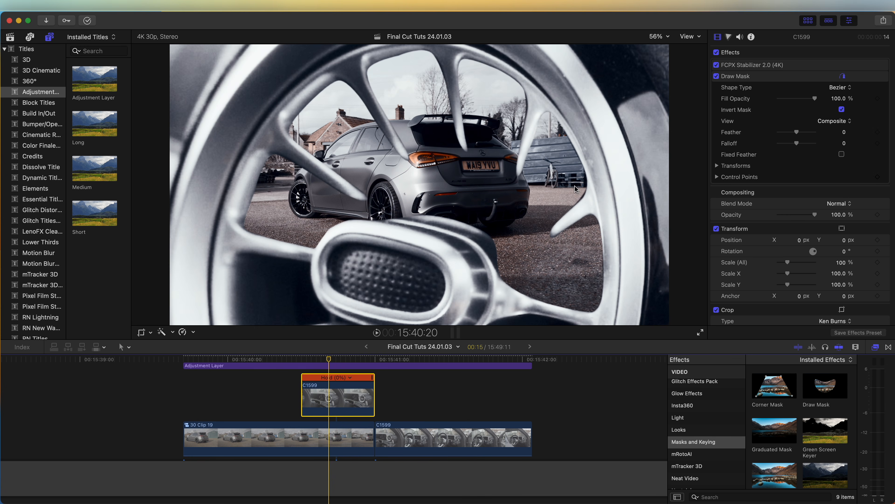
Apply the Extrude effect from the RN Effects Expansion Pack to the held vent clip.
{"action": "scroll", "coordinate": [709, 425], "scroll_direction": "down", "scroll_amount": 5}
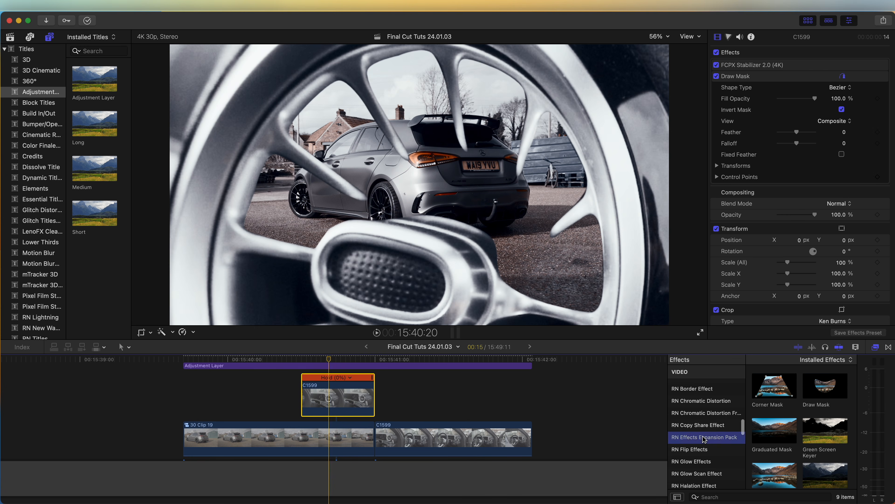
{"action": "left_click", "coordinate": [711, 439]}
{"action": "scroll", "coordinate": [796, 427], "scroll_direction": "down", "scroll_amount": 5}
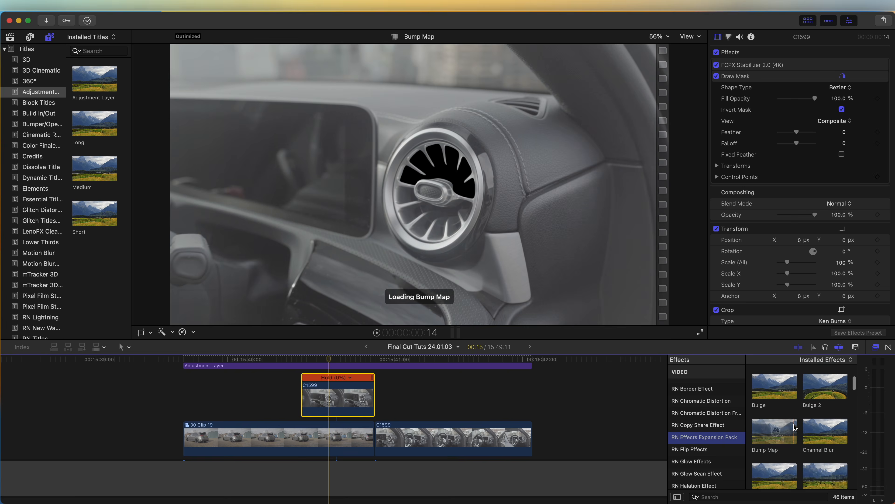
{"action": "scroll", "coordinate": [823, 446], "scroll_direction": "down", "scroll_amount": 3}
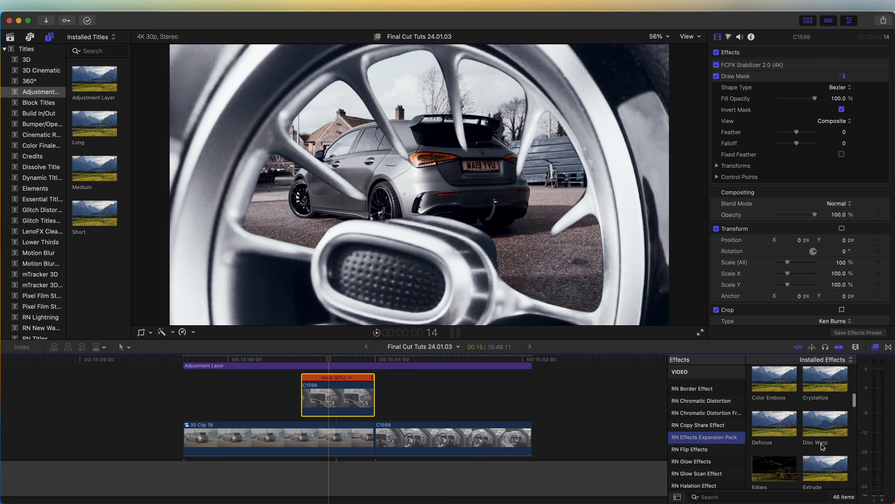
{"action": "left_click_drag", "start_coordinate": [830, 435], "coordinate": [338, 394]}
Set the Extrude angle to 29.8° and distance to 10.0, with front brightness 1.12 and back brightness 0.54.
{"action": "left_click_drag", "start_coordinate": [327, 253], "coordinate": [341, 236]}
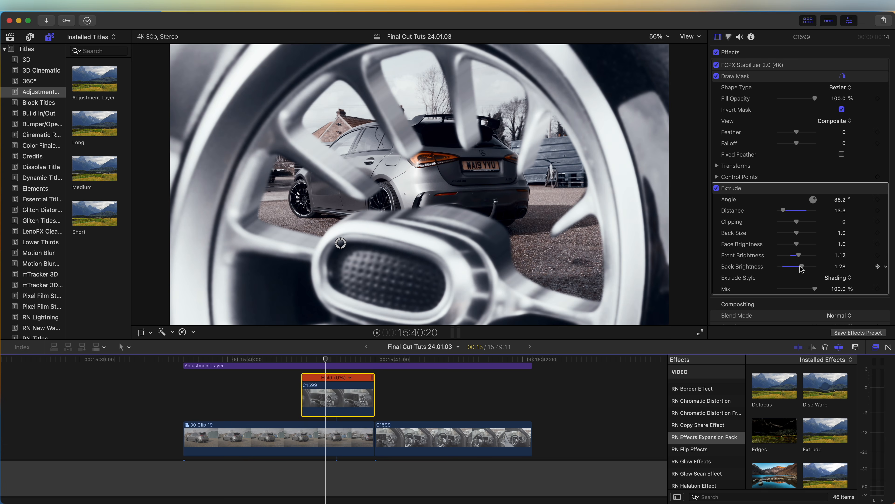
{"action": "mouse_move", "coordinate": [801, 268]}
{"action": "left_mouse_down"}
{"action": "mouse_move", "coordinate": [790, 267]}
{"action": "mouse_move", "coordinate": [800, 268]}
{"action": "left_mouse_up"}
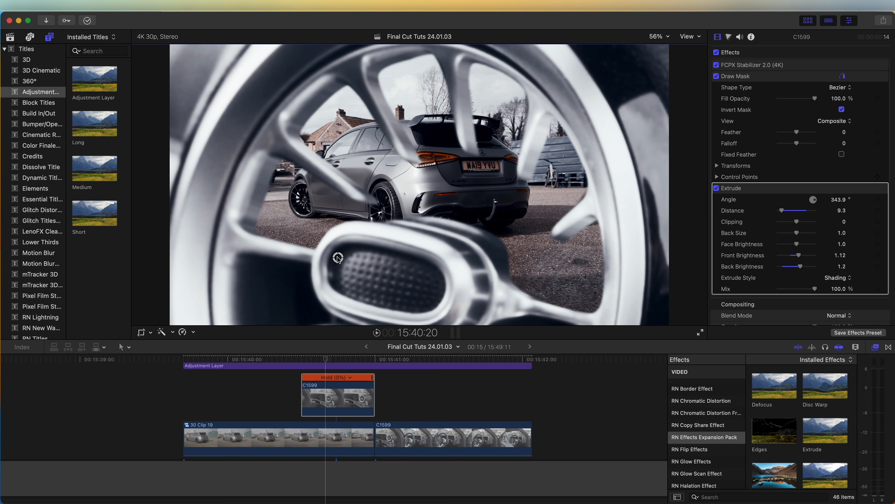
{"action": "left_click_drag", "start_coordinate": [337, 257], "coordinate": [342, 253]}
Add a Scale keyframe at 100% to the exterior clip, 30 Clip 19, at 15:40:20.
{"action": "left_click", "coordinate": [327, 358]}
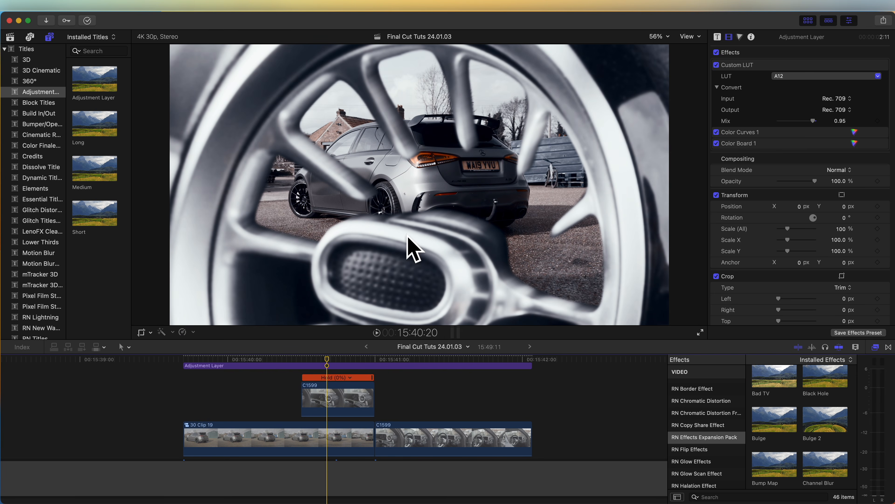
{"action": "mouse_move", "coordinate": [327, 359]}
{"action": "left_mouse_down"}
{"action": "mouse_move", "coordinate": [310, 359]}
{"action": "mouse_move", "coordinate": [335, 359]}
{"action": "mouse_move", "coordinate": [328, 362]}
{"action": "left_mouse_up"}
{"action": "left_click", "coordinate": [326, 435]}
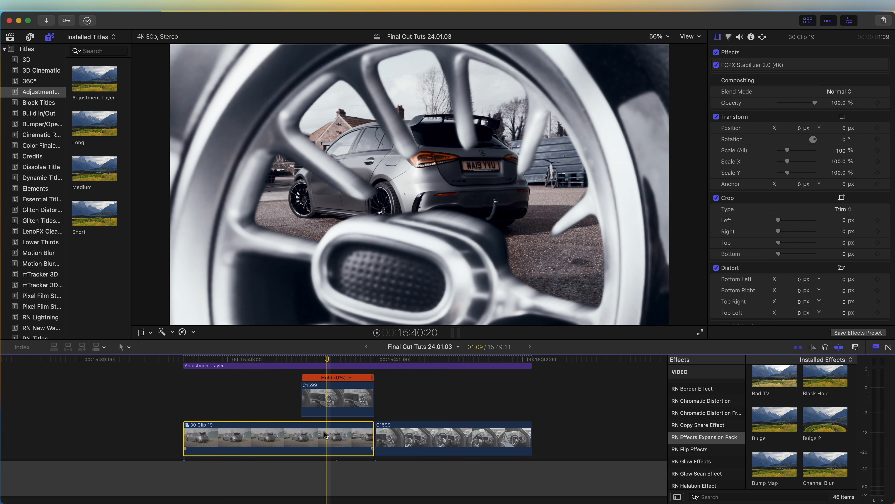
{"action": "left_click", "coordinate": [878, 151]}
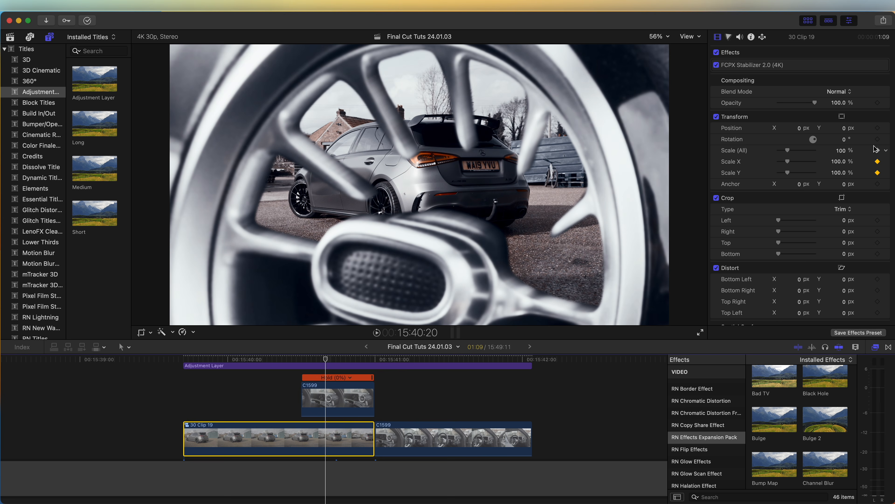
At 15:40:29, keyframe the exterior clip's scale at 29% and move it behind the vent at about X 60, Y 57 px.
{"action": "key", "text": "space"}
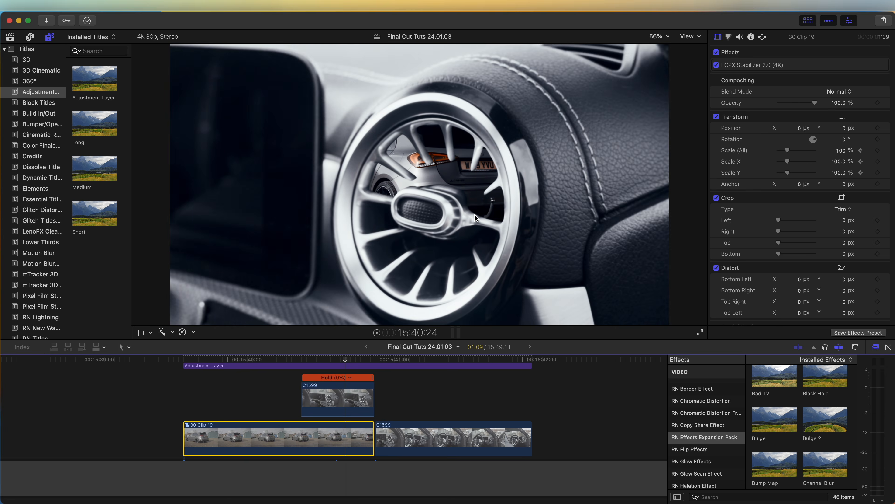
{"action": "key", "text": "Left"}
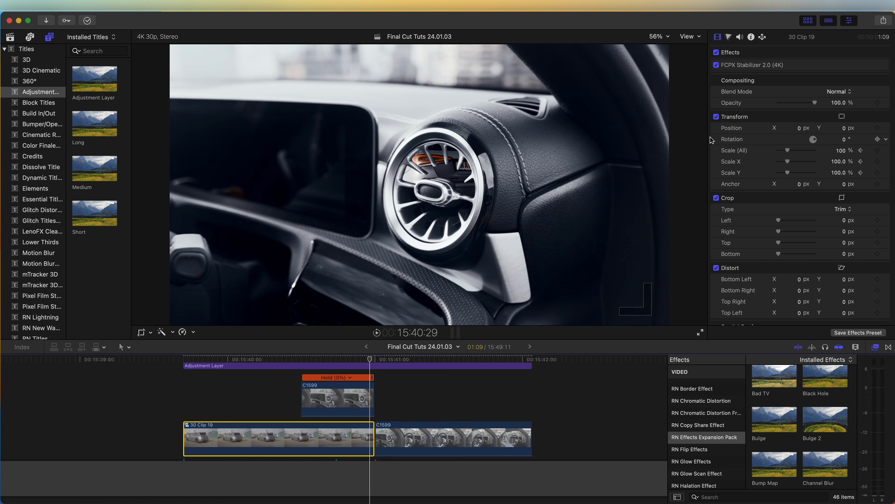
{"action": "left_click_drag", "start_coordinate": [786, 154], "coordinate": [782, 155]}
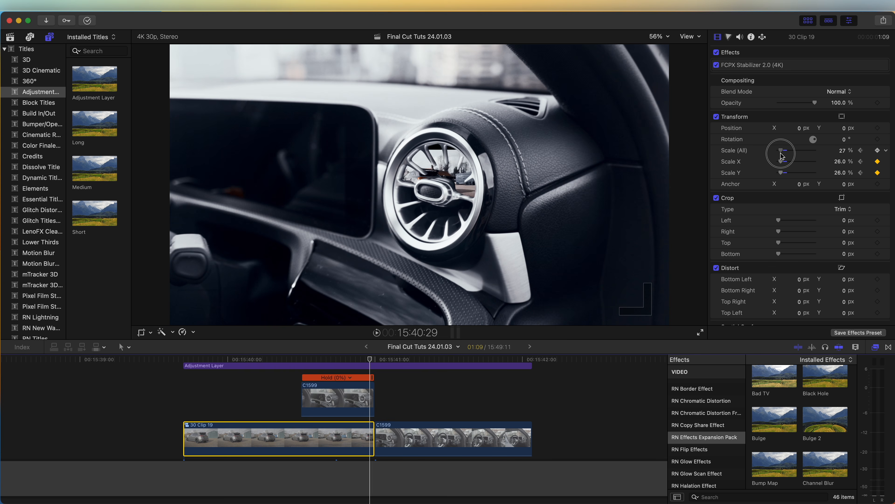
{"action": "left_click", "coordinate": [860, 150]}
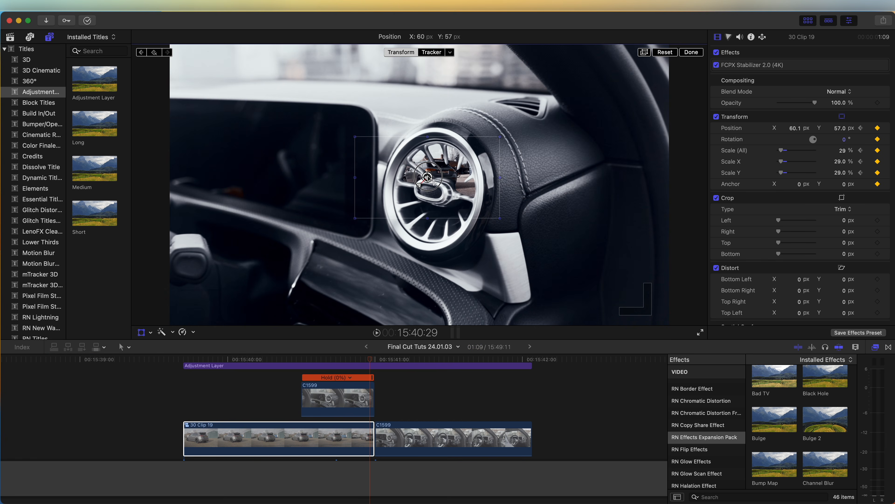
Step back through the exterior clip's shrink animation and play back the transition.
{"action": "key", "text": "Left"}
{"action": "key", "text": "Left"}
{"action": "key", "text": "Left"}
{"action": "key", "text": "Left"}
{"action": "key", "text": "Left"}
{"action": "key", "text": "Left"}
{"action": "key", "text": "Left"}
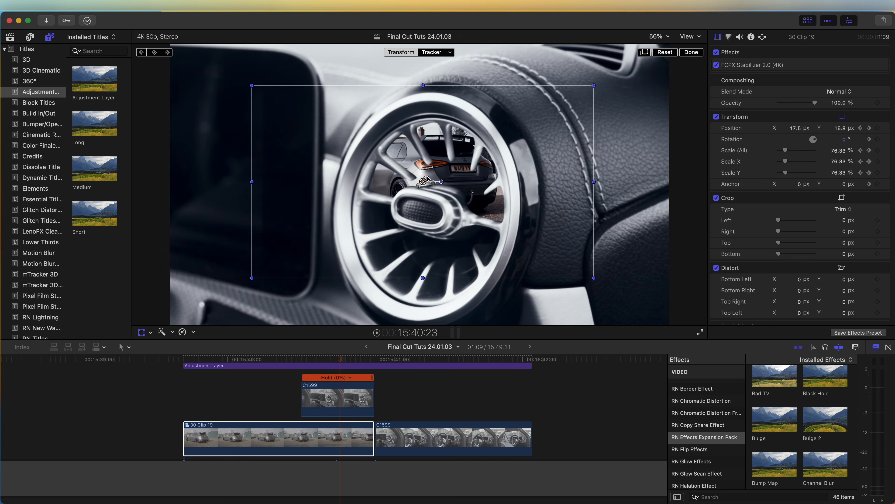
{"action": "left_click", "coordinate": [287, 360]}
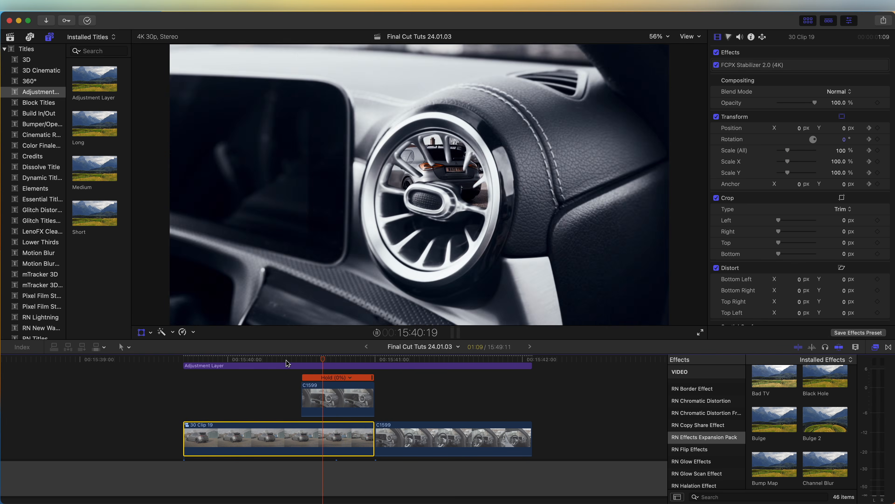
{"action": "key", "text": "space"}
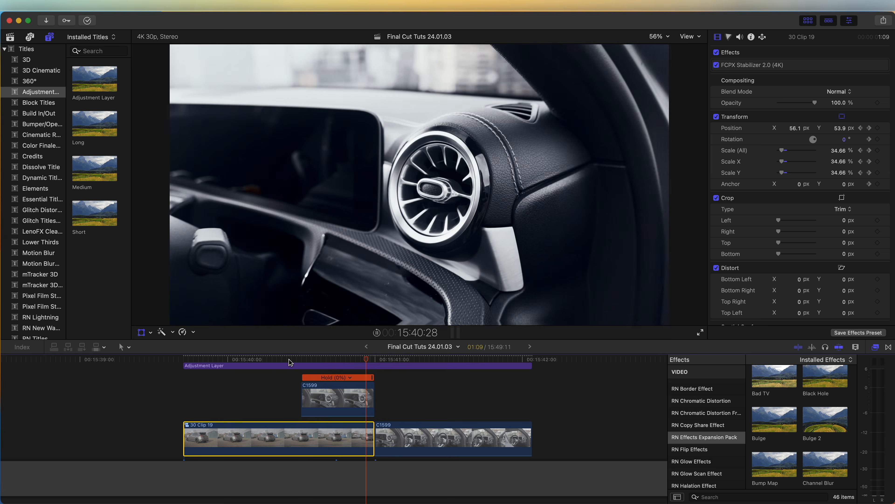
{"action": "key", "text": "space"}
Keyframe the held clip's Draw Mask fill opacity at 100% at 15:40:24 and lower it to about 80% at 15:40:29.
{"action": "key", "text": "Left"}
{"action": "key", "text": "Left"}
{"action": "key", "text": "Left"}
{"action": "key", "text": "Left"}
{"action": "left_click", "coordinate": [322, 388]}
{"action": "key", "text": "Left"}
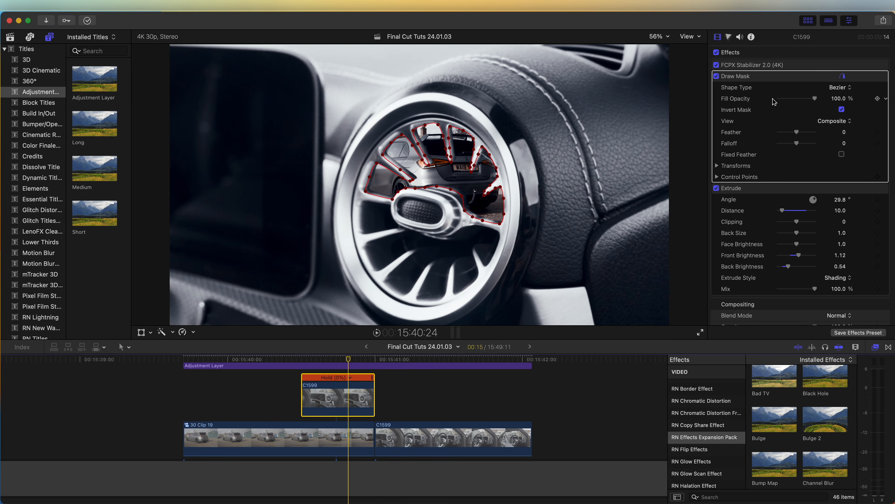
{"action": "left_click", "coordinate": [877, 98]}
{"action": "left_click_drag", "start_coordinate": [345, 360], "coordinate": [369, 361]}
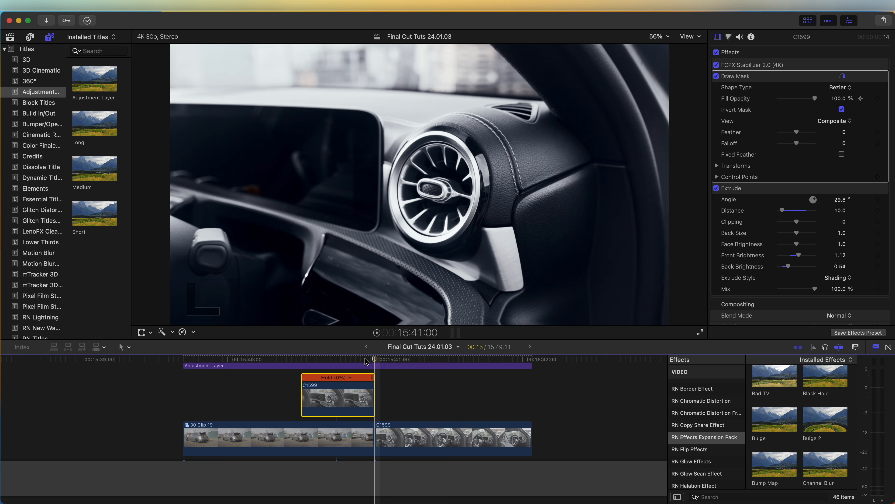
{"action": "left_click_drag", "start_coordinate": [815, 98], "coordinate": [810, 101]}
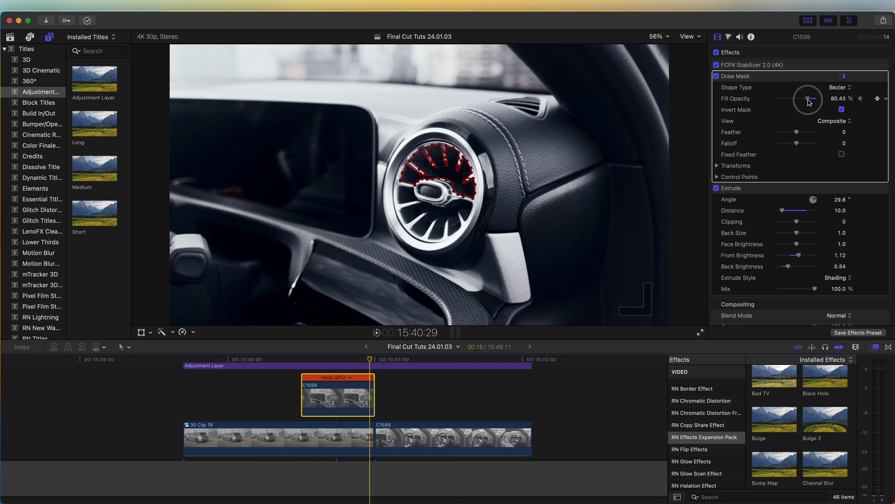
{"action": "left_click_drag", "start_coordinate": [330, 360], "coordinate": [309, 366]}
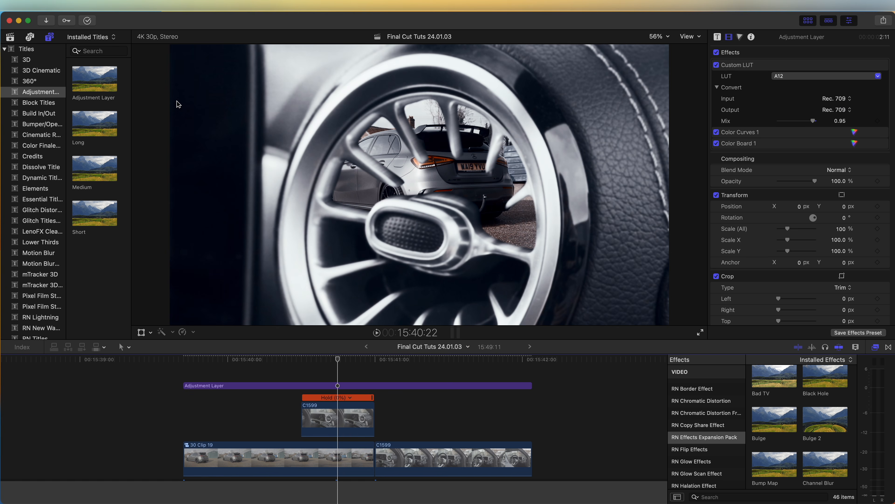
Add a Short adjustment layer title above the timeline clips, starting at the cut to the interior clip.
{"action": "left_click", "coordinate": [49, 38]}
{"action": "left_click", "coordinate": [50, 38]}
{"action": "left_click", "coordinate": [28, 95]}
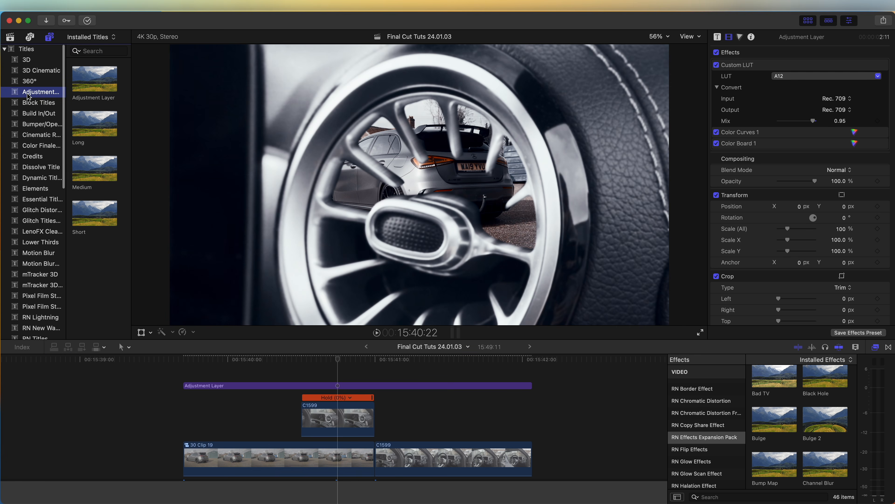
{"action": "left_click_drag", "start_coordinate": [95, 214], "coordinate": [376, 374]}
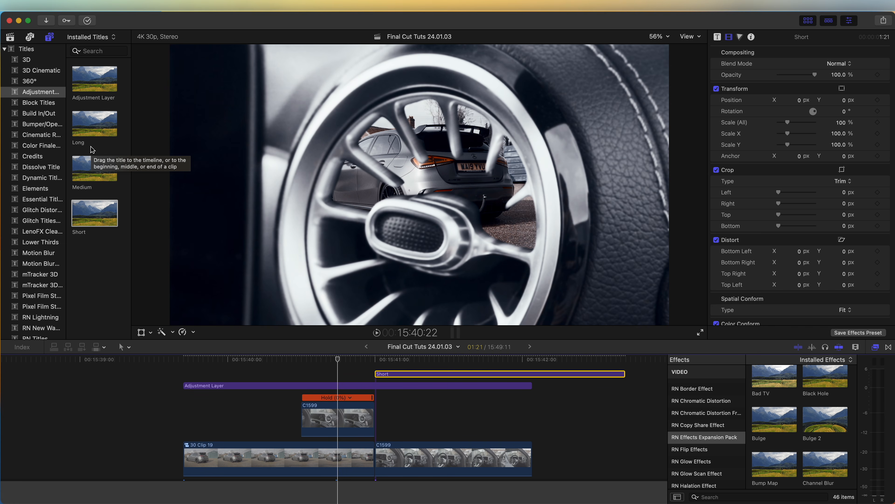
Trim the Short adjustment layer to 28 frames and move it over the held clip, beneath the existing Adjustment Layer.
{"action": "left_click", "coordinate": [397, 360]}
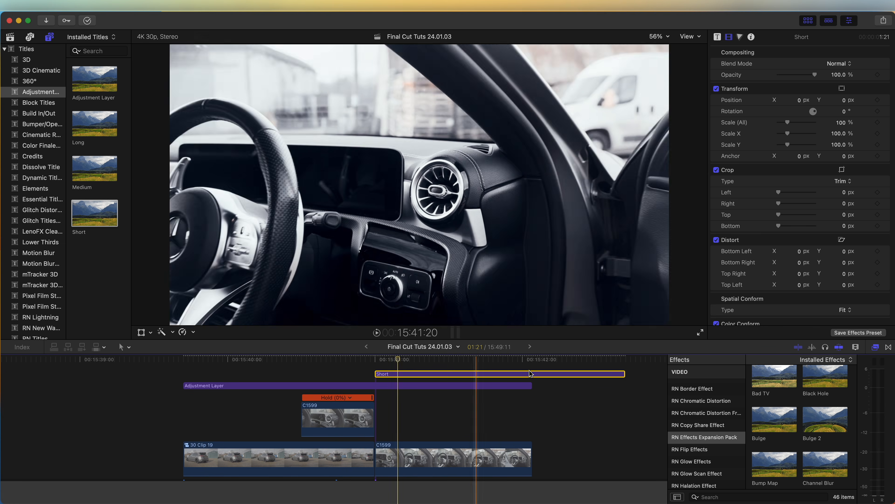
{"action": "left_click_drag", "start_coordinate": [629, 378], "coordinate": [510, 374]}
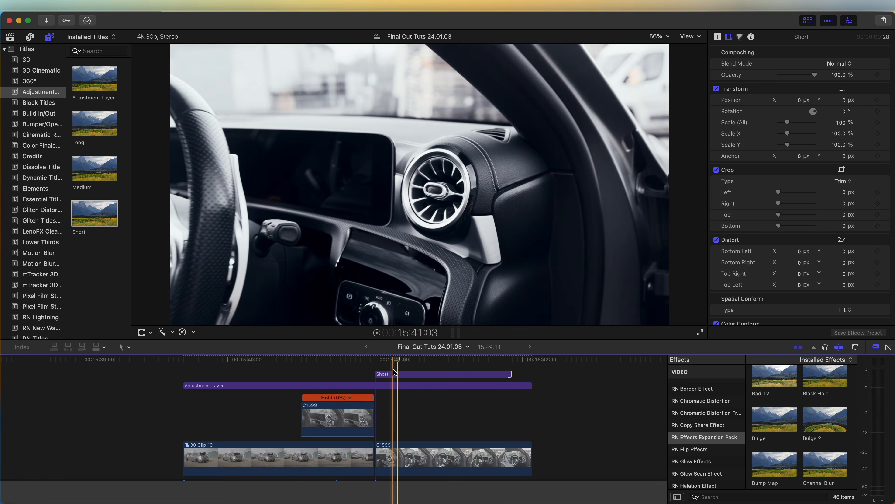
{"action": "left_click", "coordinate": [394, 375]}
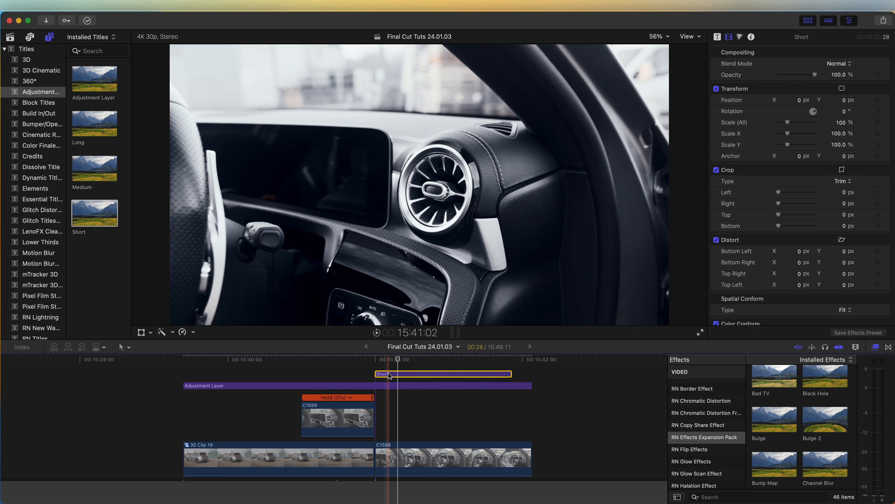
{"action": "left_click_drag", "start_coordinate": [389, 375], "coordinate": [287, 387]}
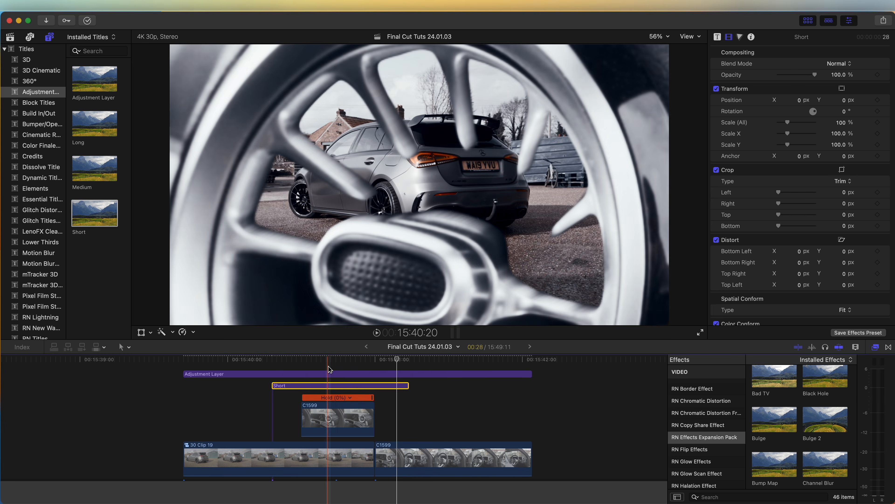
Apply the Handheld effect from RN Shake to the Short adjustment layer above the held clip.
{"action": "left_click", "coordinate": [329, 359]}
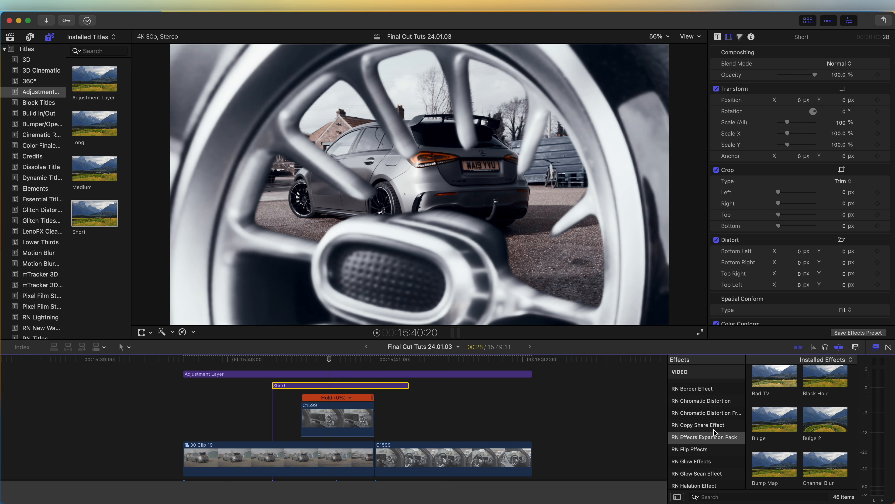
{"action": "scroll", "coordinate": [716, 435], "scroll_direction": "down", "scroll_amount": 10}
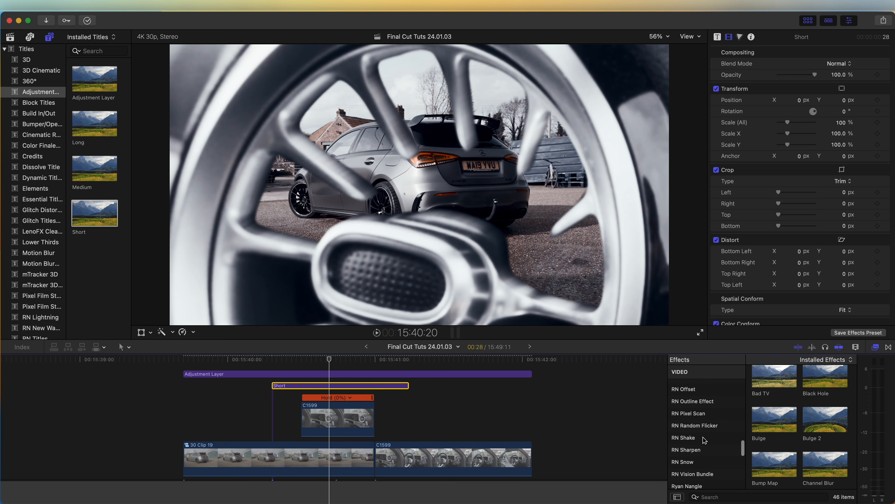
{"action": "left_click", "coordinate": [705, 438]}
{"action": "left_click_drag", "start_coordinate": [819, 422], "coordinate": [321, 391]}
{"action": "key", "text": "space"}
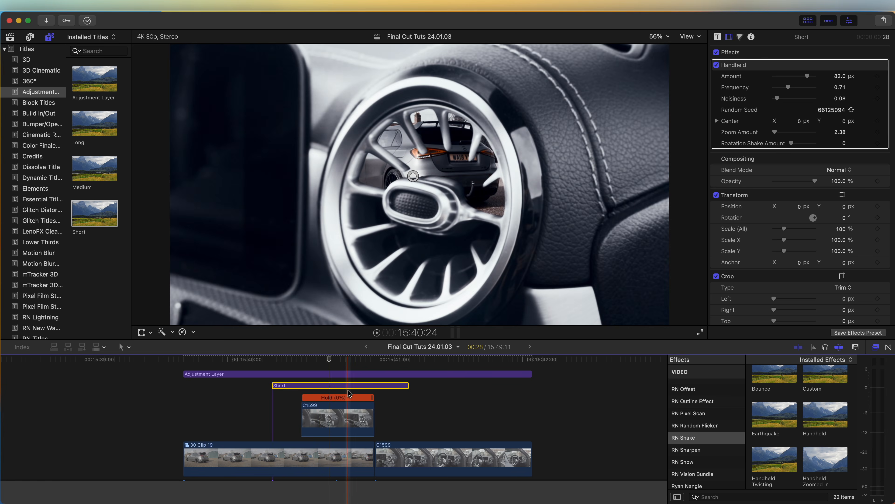
Set Handheld frequency to 1.22, noisiness to 0.29 and zoom to 0, and keyframe Amount at 100 px mid-layer and 0 at both ends.
{"action": "left_click", "coordinate": [878, 76]}
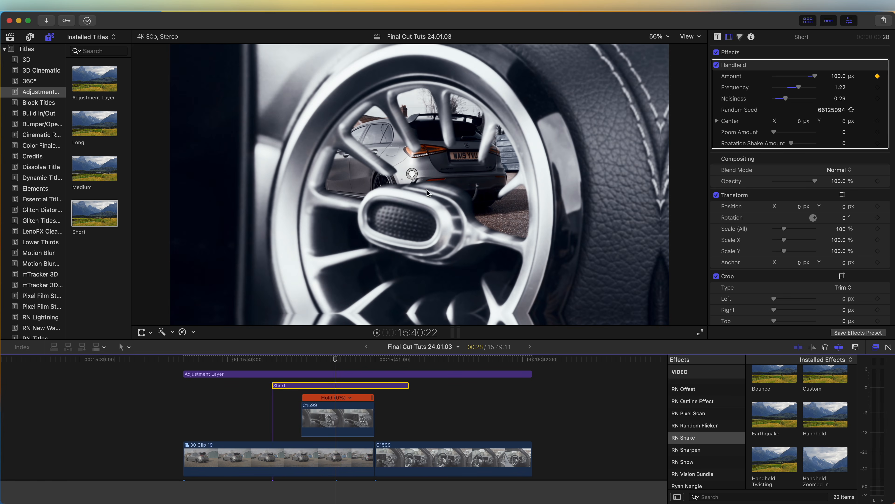
{"action": "left_click", "coordinate": [272, 359]}
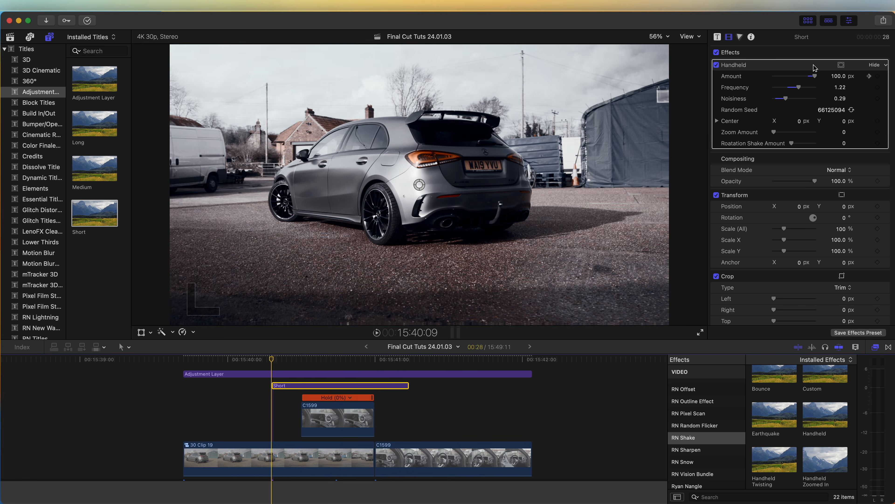
{"action": "left_click_drag", "start_coordinate": [801, 76], "coordinate": [752, 77]}
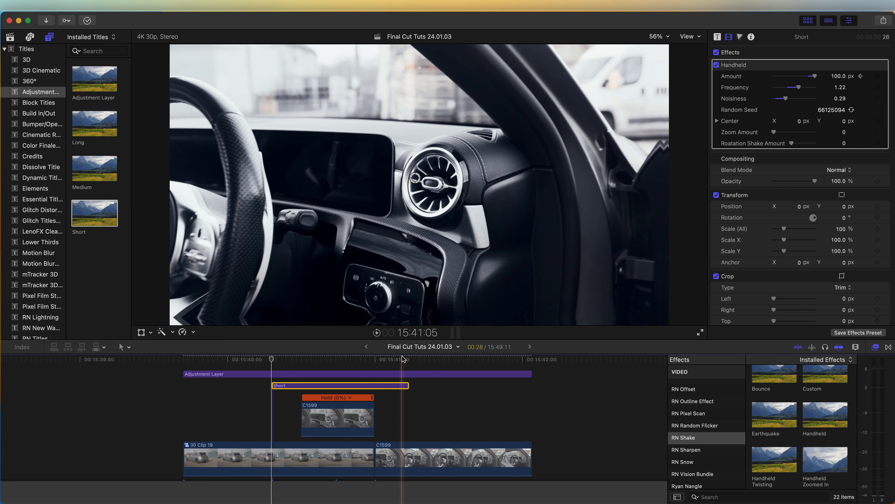
{"action": "left_click", "coordinate": [407, 356]}
{"action": "left_click_drag", "start_coordinate": [808, 77], "coordinate": [665, 98]}
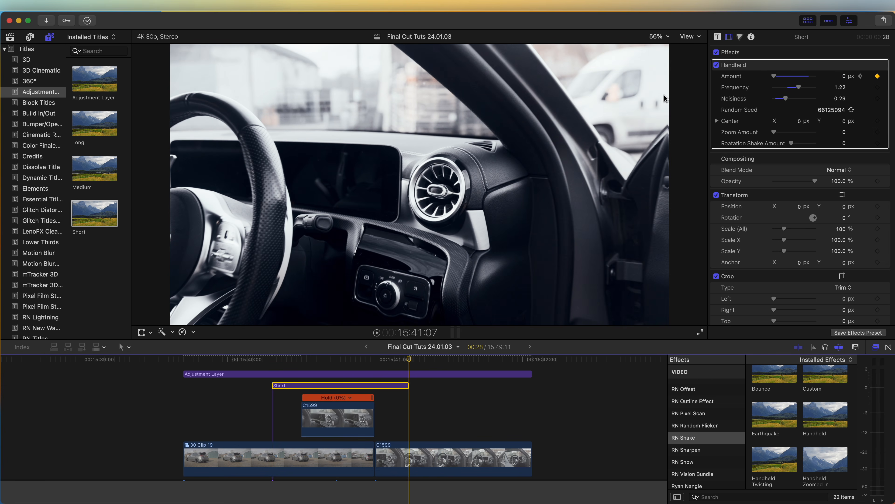
Place a second Short adjustment layer, 21 frames long, over the interior clip's start and apply the RN Shake Bounce effect to it.
{"action": "left_click_drag", "start_coordinate": [94, 213], "coordinate": [384, 428]}
{"action": "scroll", "coordinate": [792, 411], "scroll_direction": "up", "scroll_amount": 1}
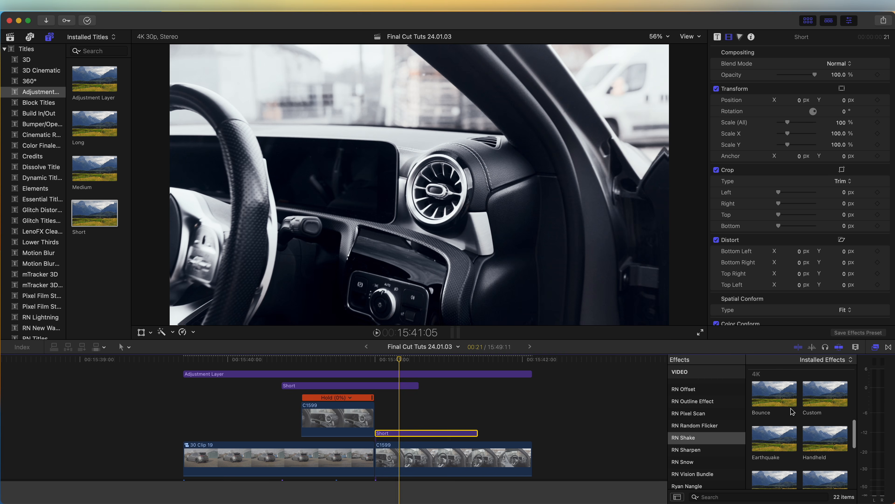
{"action": "left_click_drag", "start_coordinate": [778, 400], "coordinate": [405, 433]}
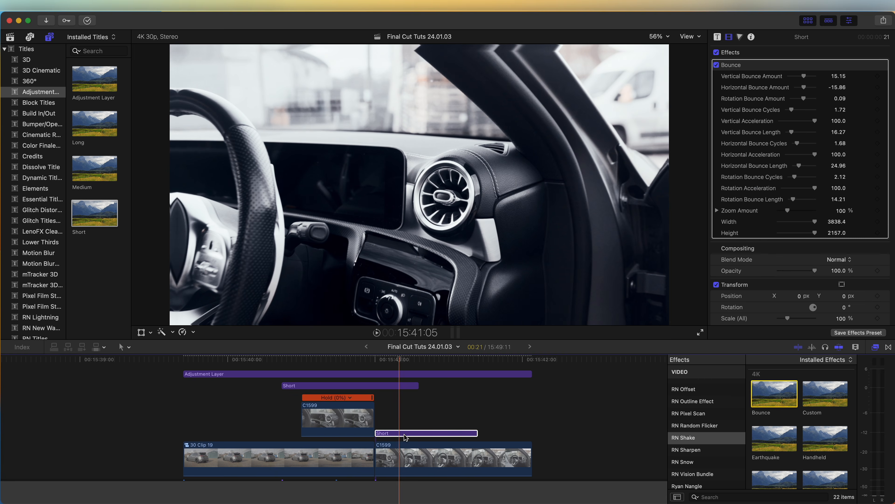
Set the Bounce effect's horizontal and rotation bounce amounts to 0 and its vertical bounce cycles to 2.88.
{"action": "left_click", "coordinate": [838, 88]}
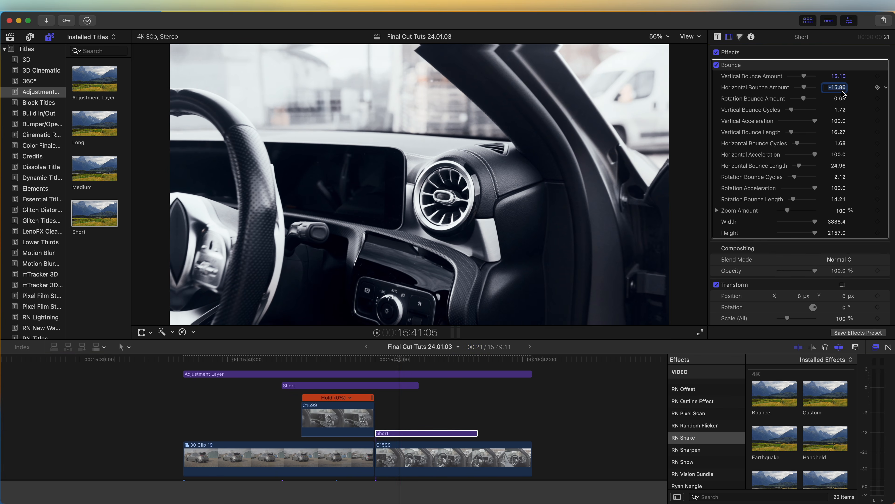
{"action": "key", "text": "Return"}
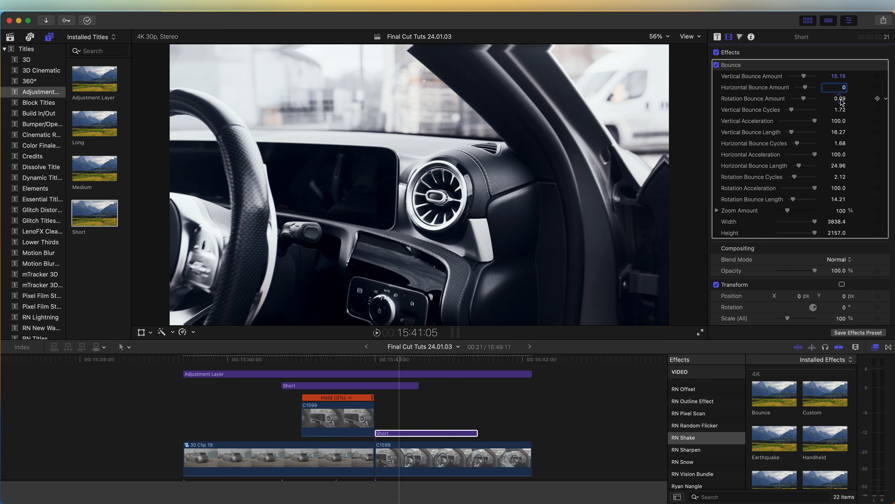
{"action": "key", "text": "Return"}
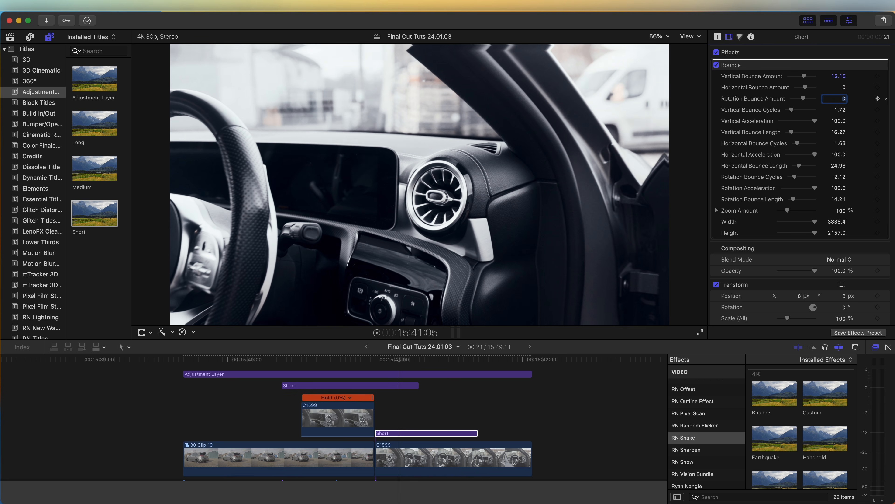
{"action": "left_click_drag", "start_coordinate": [790, 111], "coordinate": [794, 111]}
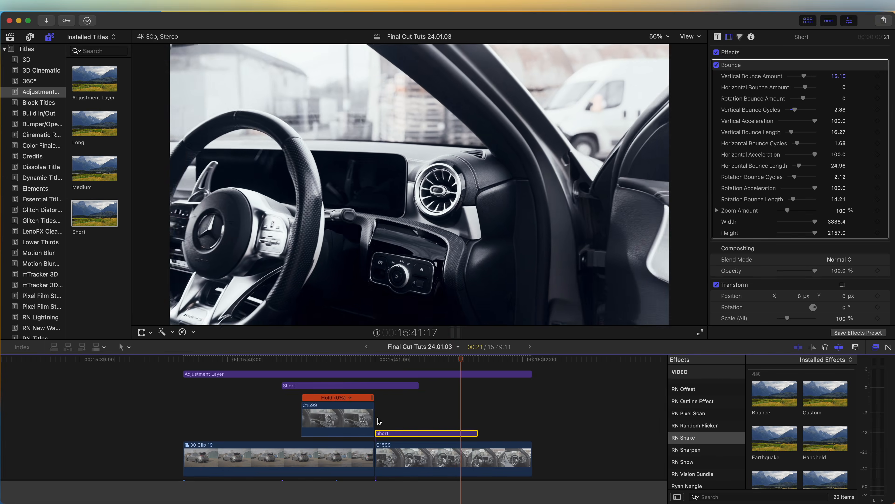
Place the Moderate Motion Blur 2 title above the adjustment layers, beginning near the start of the held clip.
{"action": "left_click", "coordinate": [319, 418]}
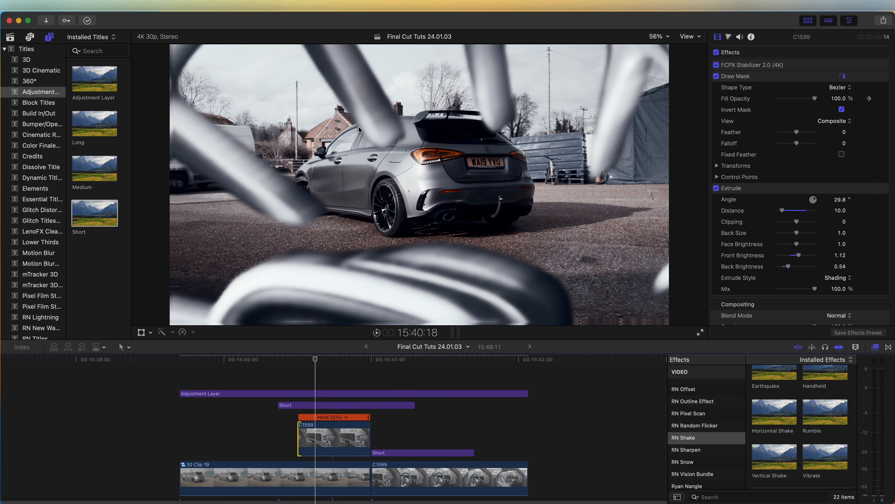
{"action": "scroll", "coordinate": [23, 135], "scroll_direction": "down", "scroll_amount": 4}
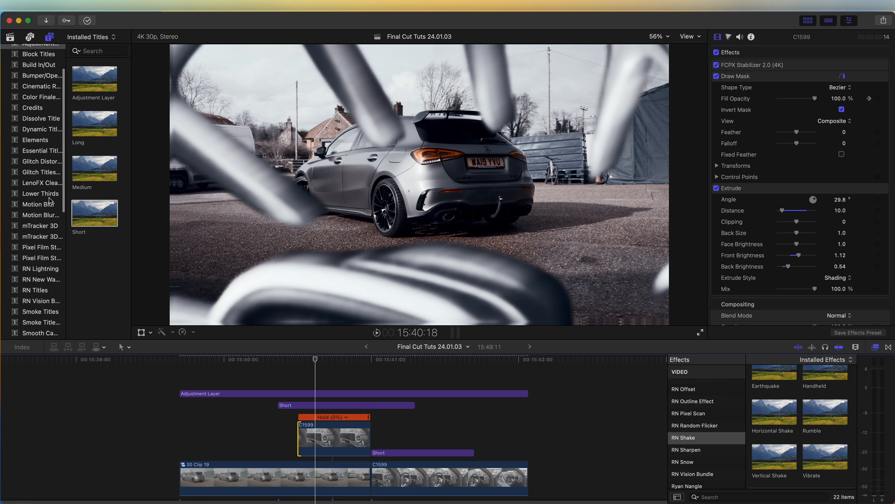
{"action": "left_click", "coordinate": [48, 205]}
{"action": "left_click", "coordinate": [49, 216]}
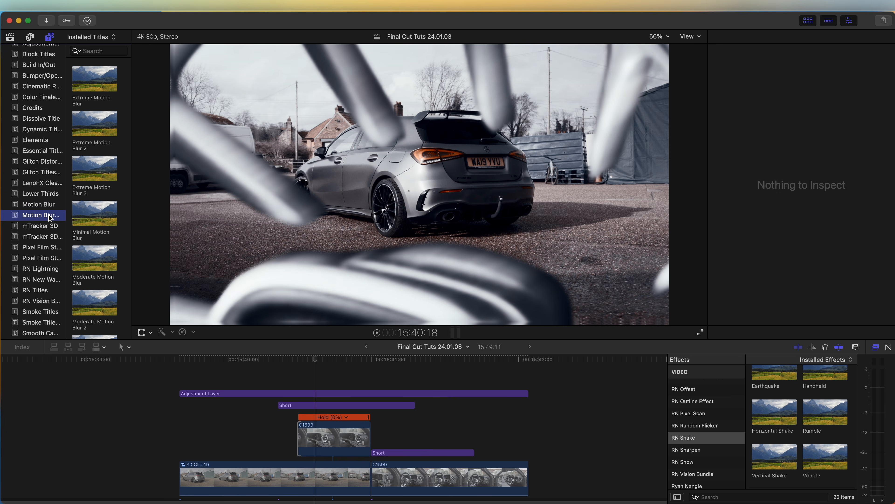
{"action": "scroll", "coordinate": [91, 229], "scroll_direction": "down", "scroll_amount": 2}
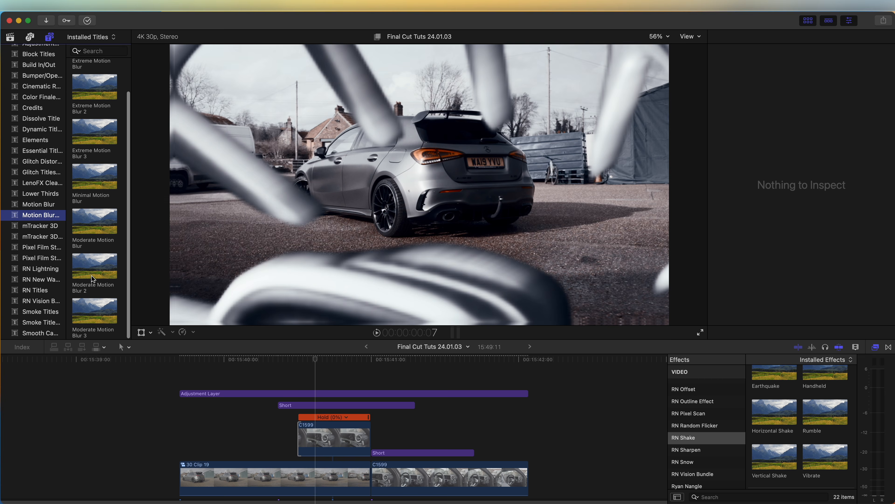
{"action": "left_click", "coordinate": [90, 278]}
{"action": "left_click_drag", "start_coordinate": [90, 278], "coordinate": [306, 382]}
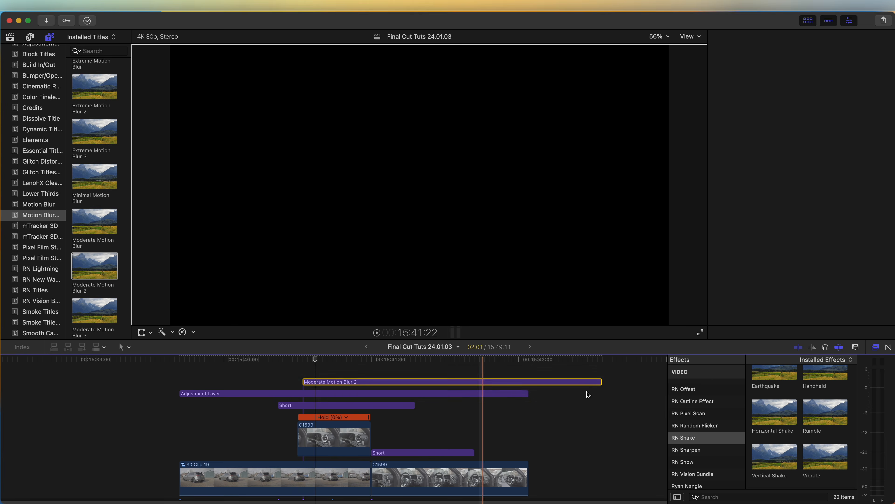
Trim the motion blur title above the held clip to 19 frames and play back the transition.
{"action": "left_click", "coordinate": [599, 381]}
{"action": "left_click_drag", "start_coordinate": [600, 382], "coordinate": [390, 381]}
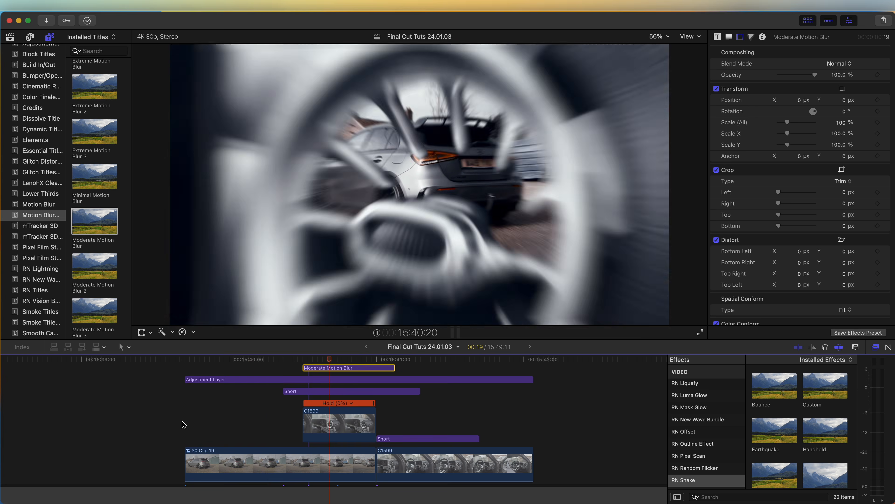
{"action": "key", "text": "space"}
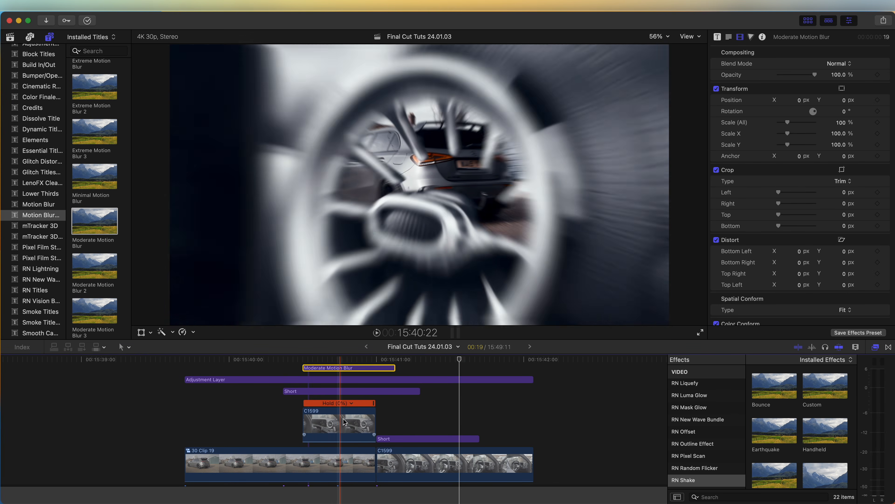